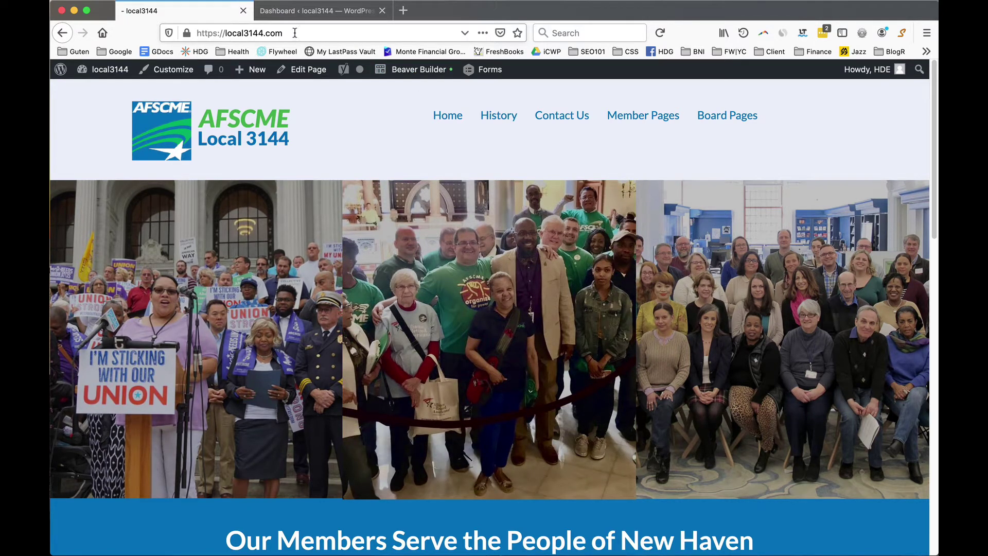
# - Switch to the local3144 site's WordPress admin and open the dashboard home page
pyautogui.click(312, 17)
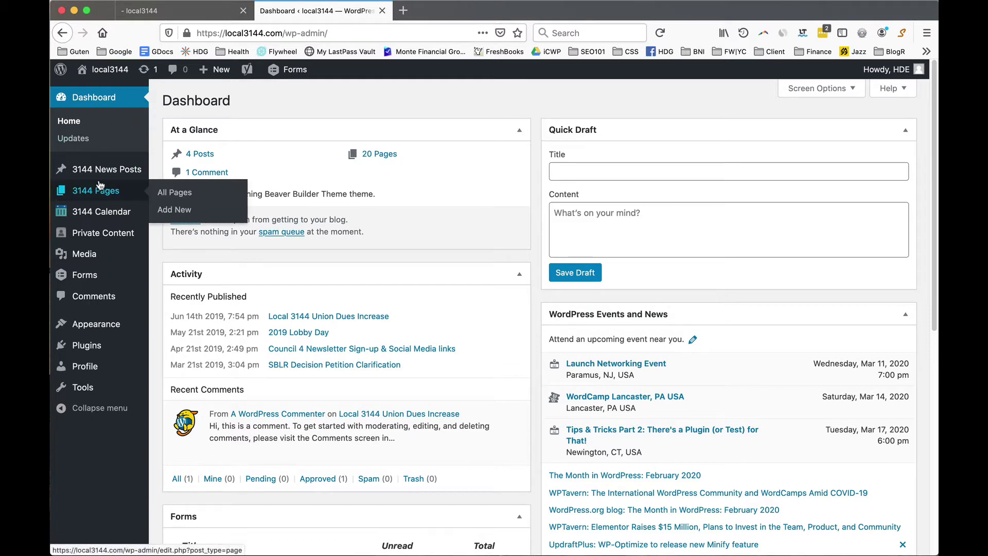
pyautogui.moveTo(98, 179)
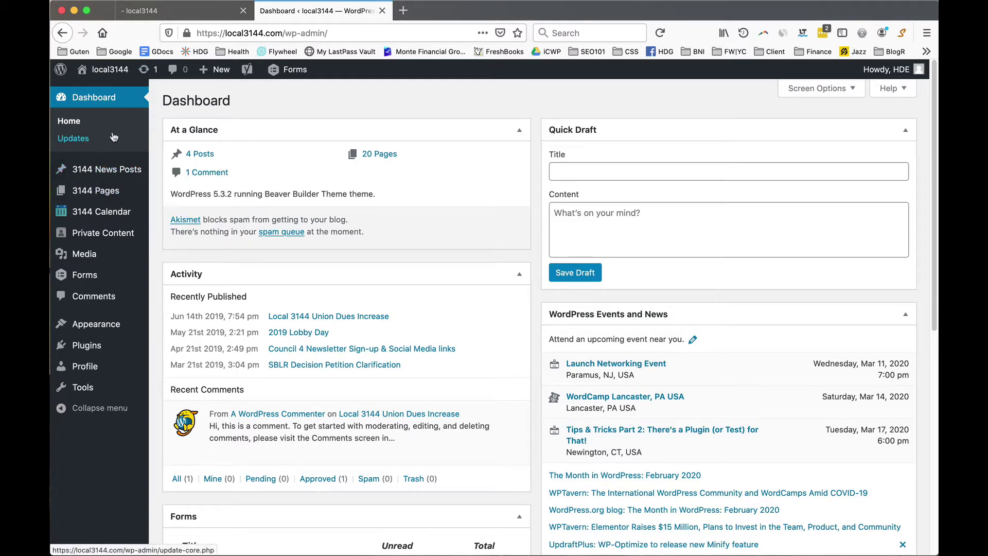
pyautogui.click(93, 127)
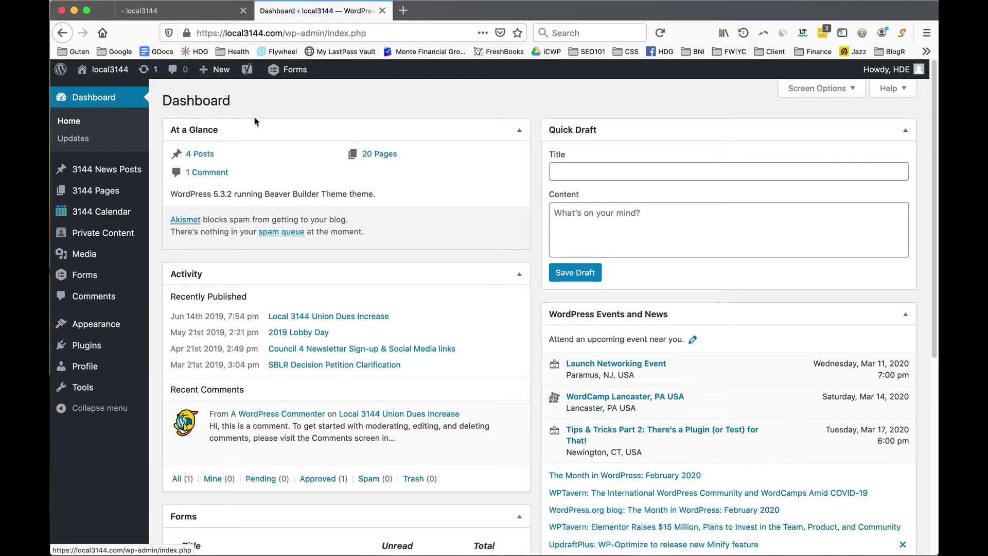
# - Collapse the At a Glance, Activity, Yoast SEO Posts Overview, Quick Draft, and WordPress Events and News boxes on the dashboard
pyautogui.click(521, 135)
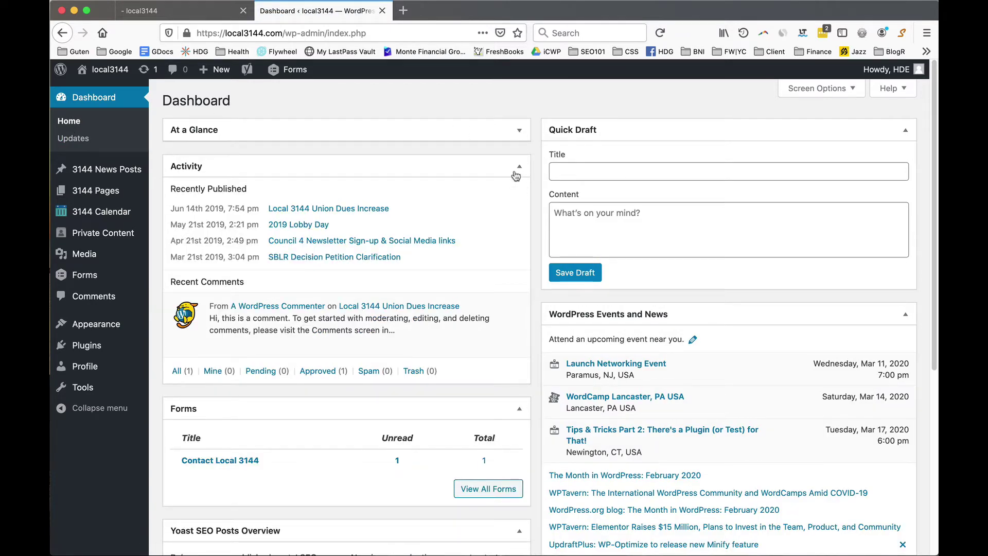
pyautogui.click(520, 166)
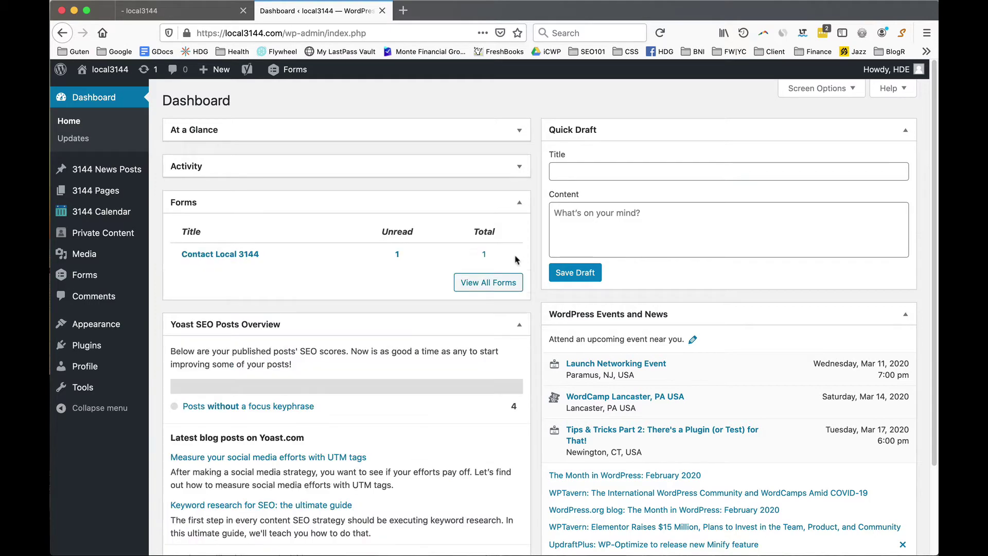
pyautogui.click(519, 325)
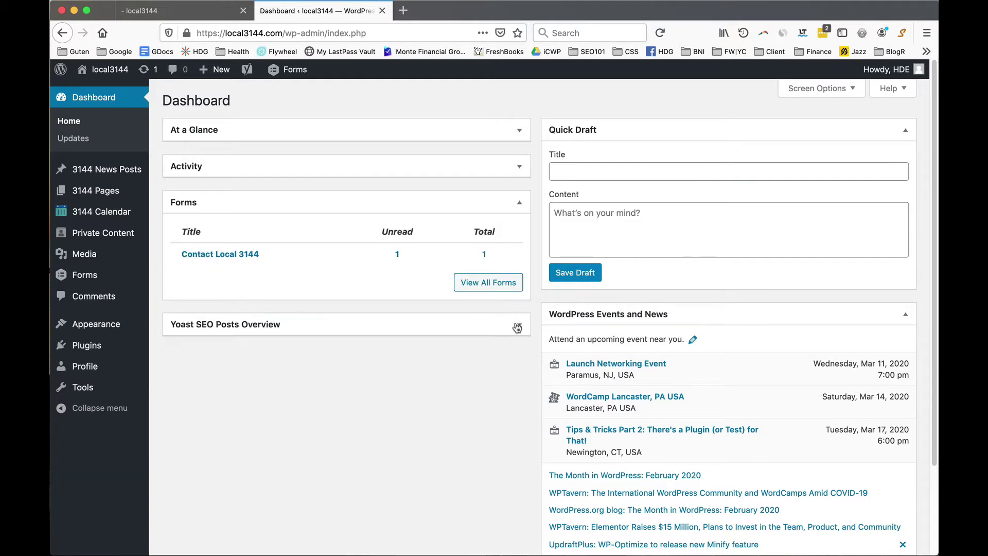
pyautogui.click(905, 130)
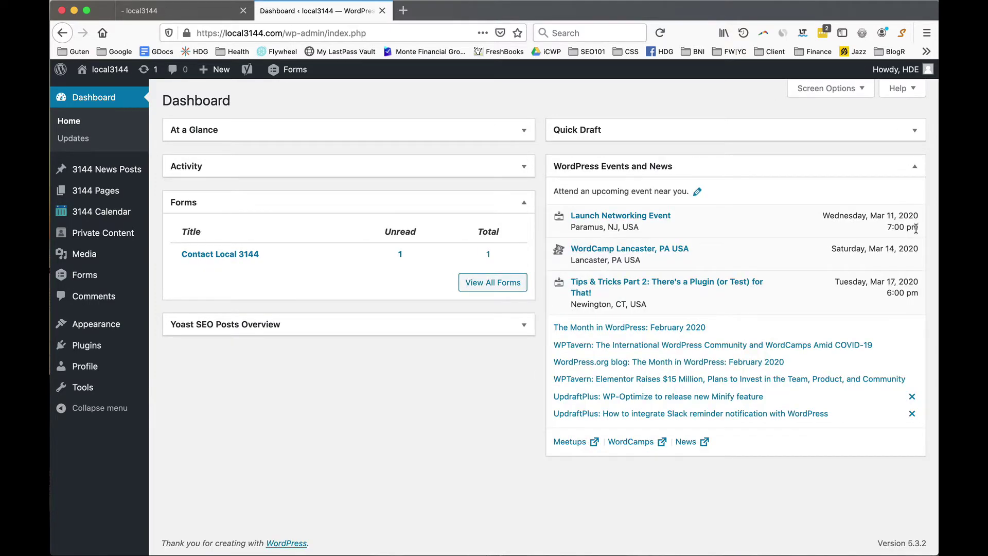
pyautogui.click(919, 165)
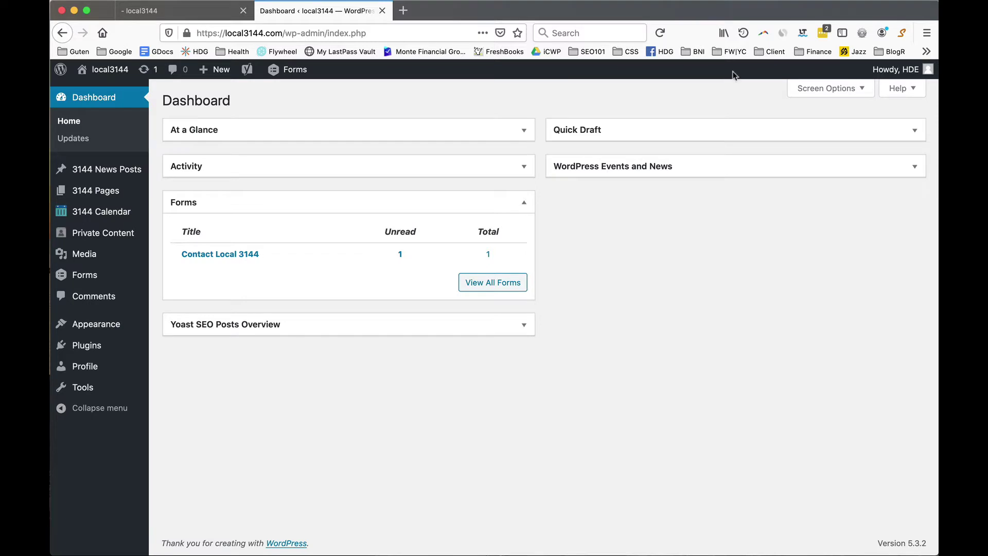
# - Hide the Yoast SEO Posts Overview, Quick Draft, and WordPress Events and News boxes from the dashboard, and reload the page
pyautogui.click(841, 90)
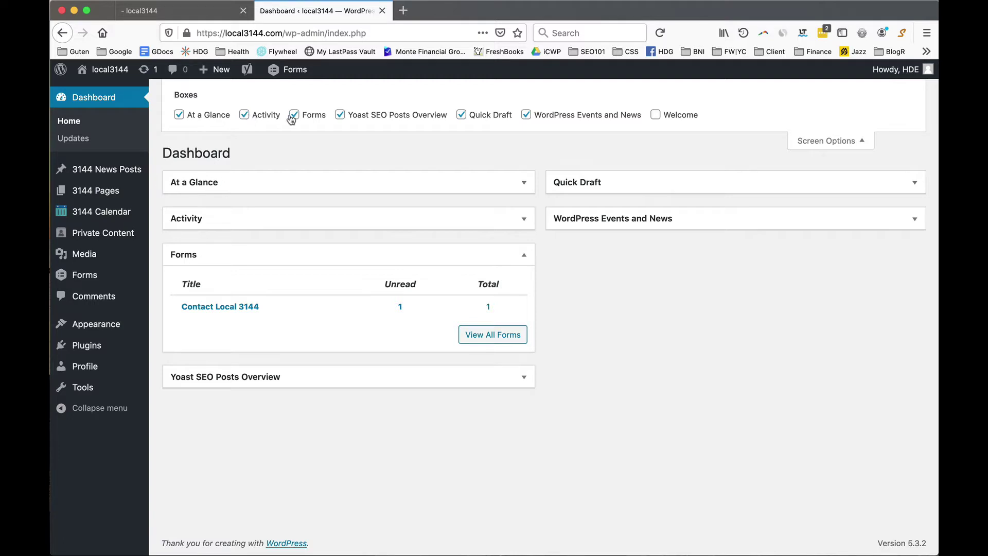
pyautogui.click(341, 115)
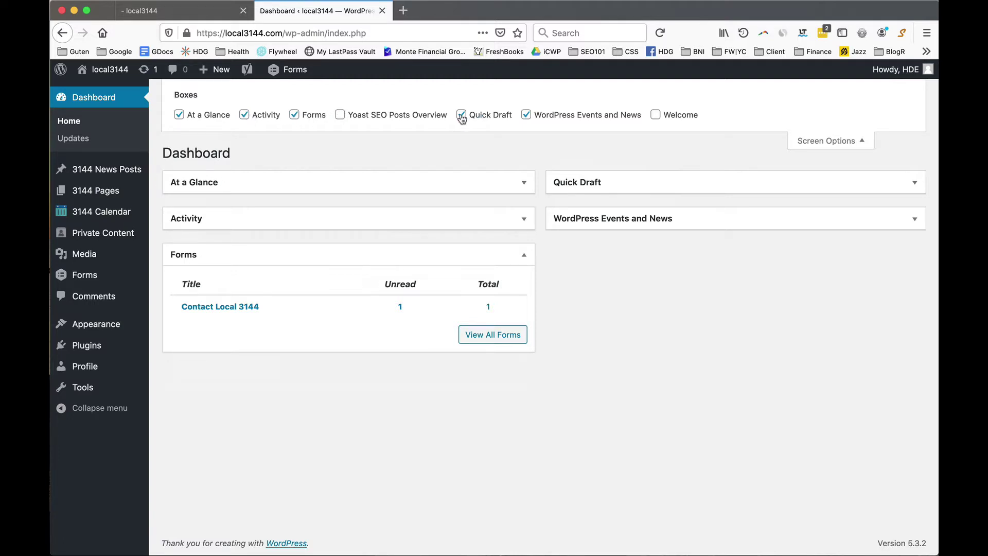
pyautogui.click(461, 115)
pyautogui.click(526, 115)
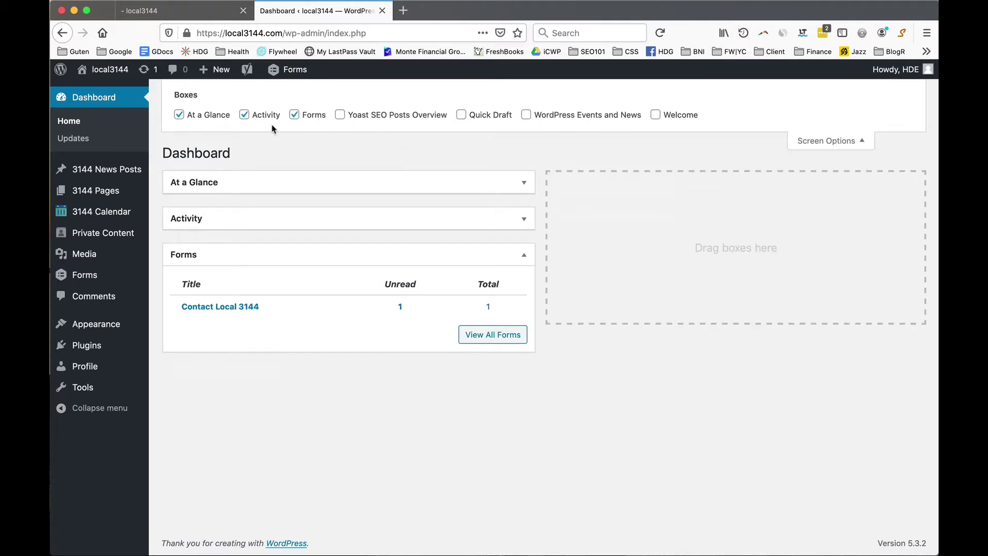
pyautogui.click(661, 35)
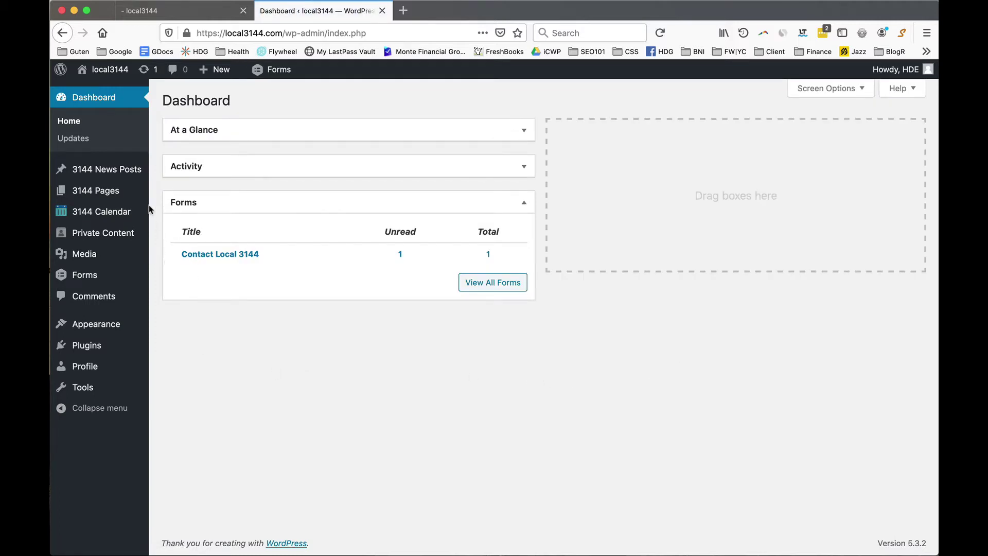
# - Examine the admin options for news posts, pages, calendar, private content, media, forms, appearance and plugins
pyautogui.moveTo(128, 176)
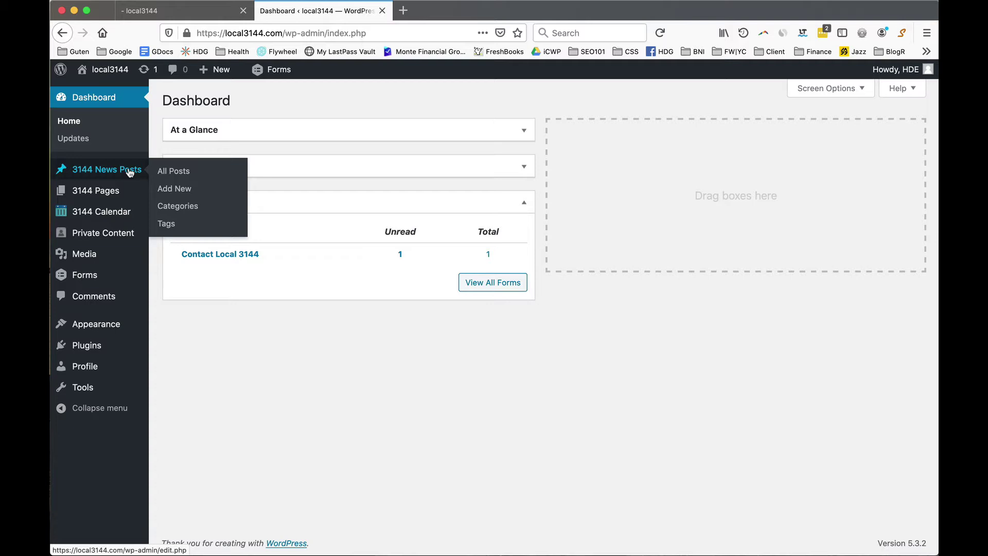
pyautogui.moveTo(98, 196)
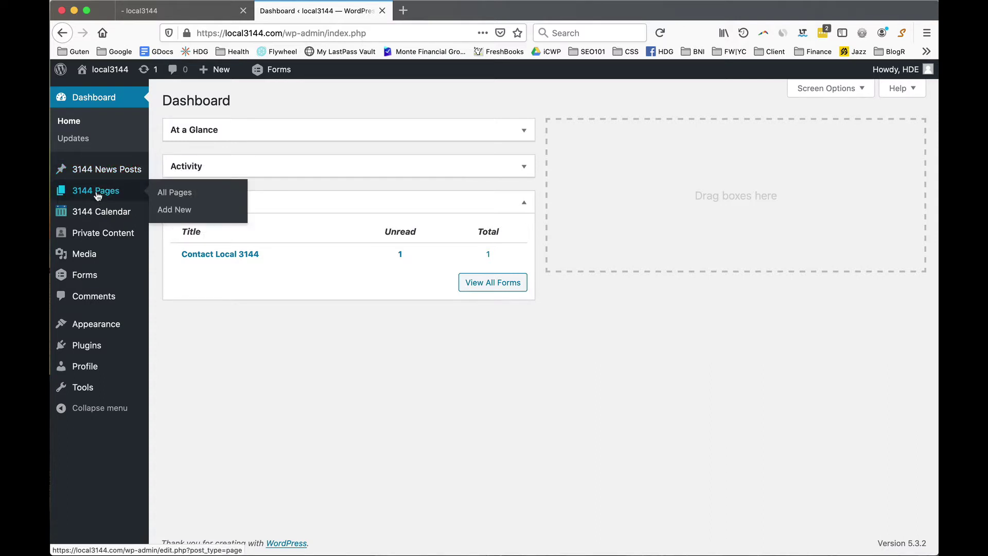
pyautogui.moveTo(111, 218)
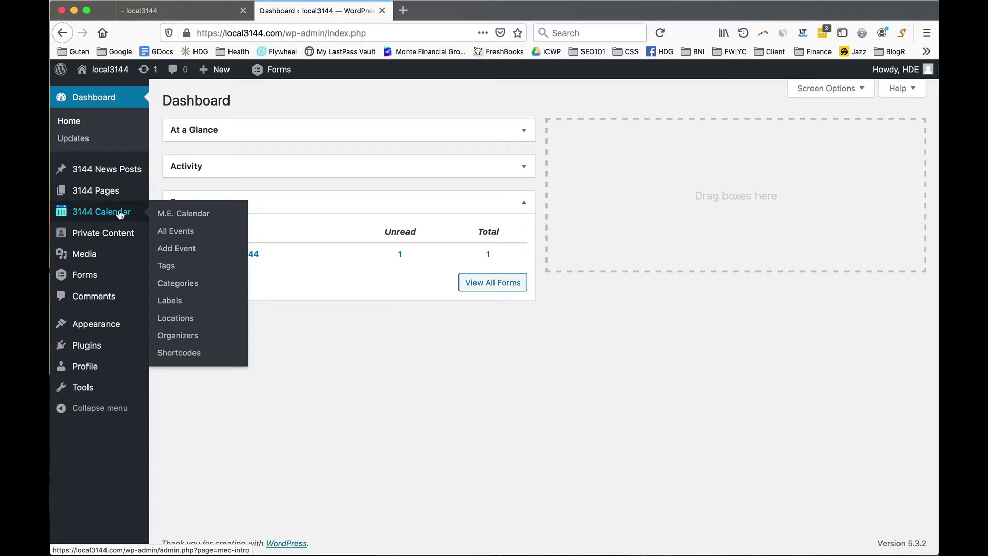
pyautogui.moveTo(116, 238)
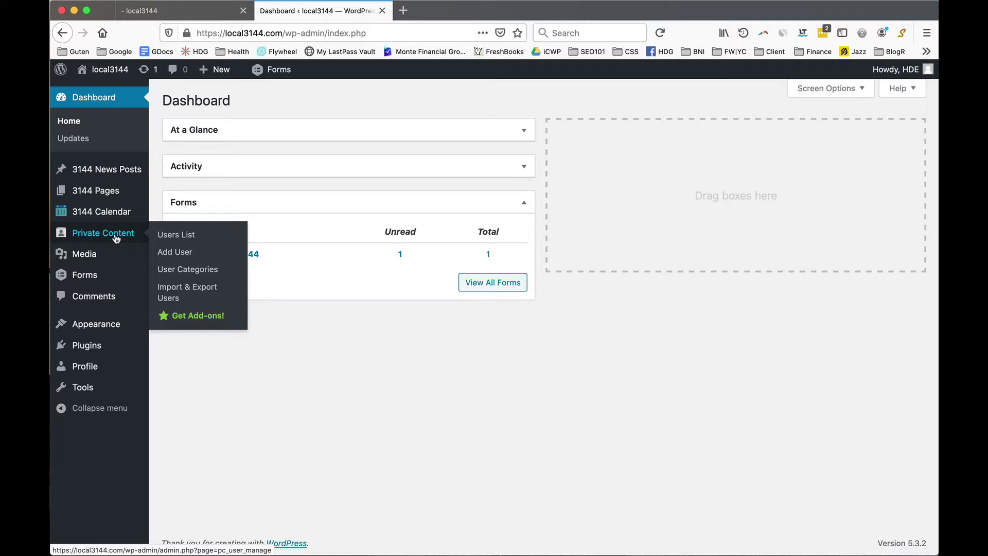
pyautogui.moveTo(104, 256)
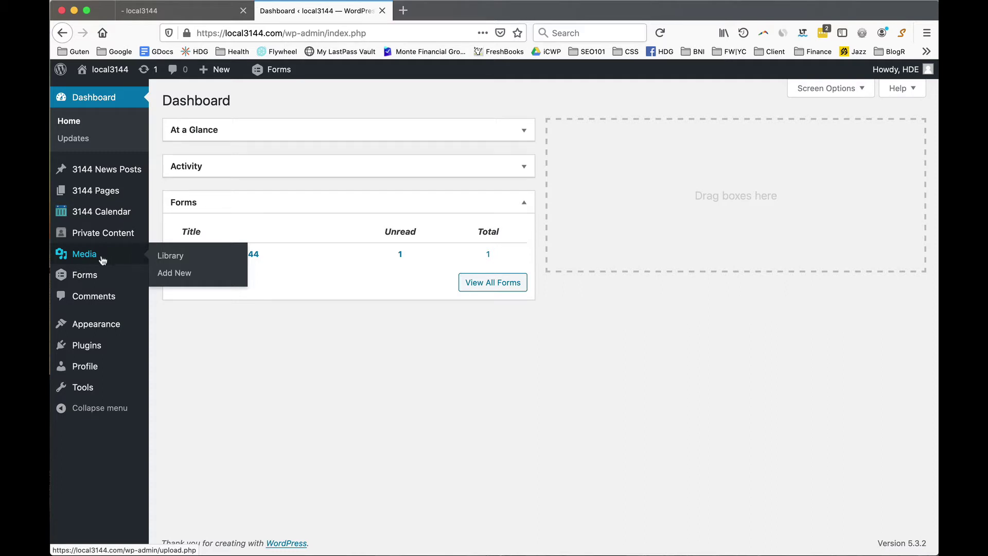
pyautogui.moveTo(100, 279)
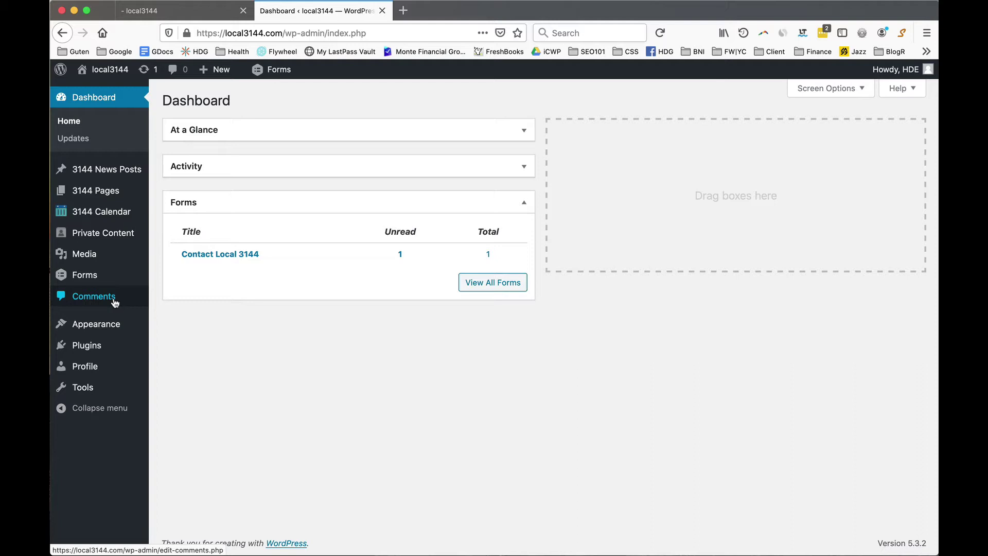
pyautogui.moveTo(117, 326)
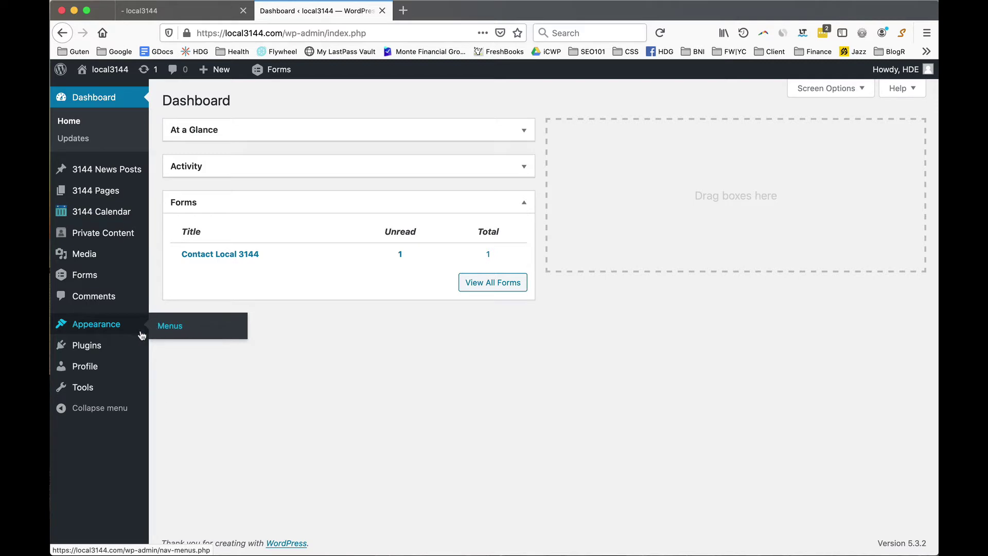
pyautogui.moveTo(109, 346)
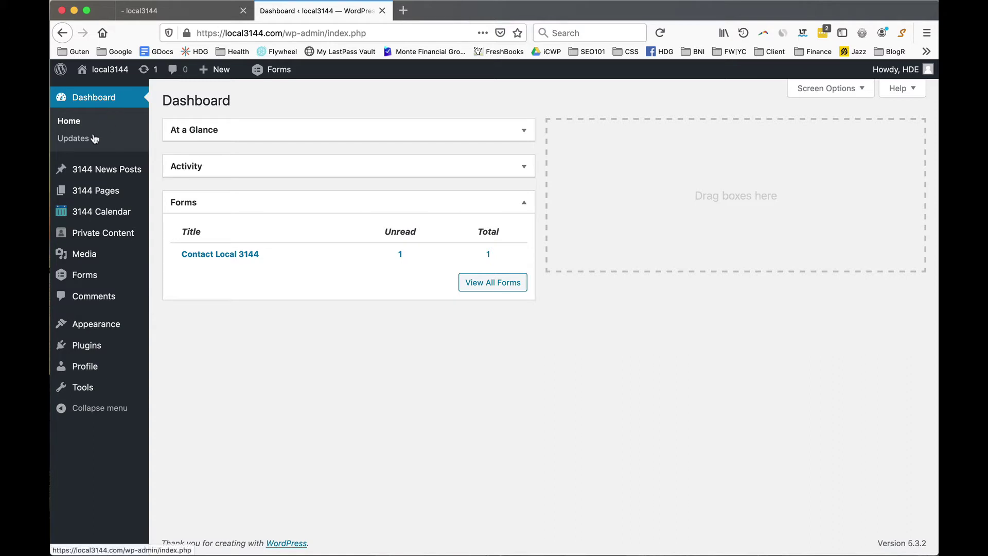
# - Open the list of all 3144 pages and look through its entries
pyautogui.moveTo(103, 194)
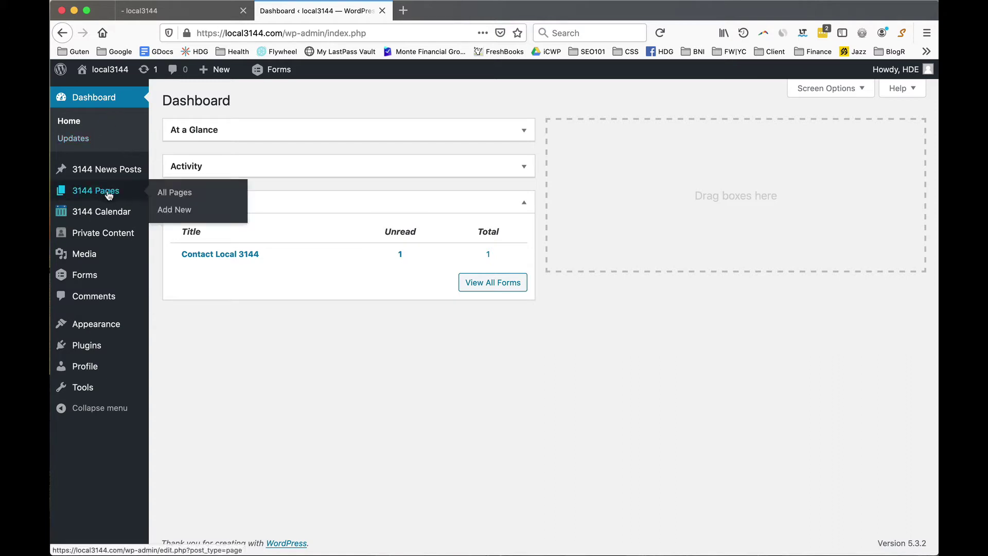
pyautogui.click(171, 194)
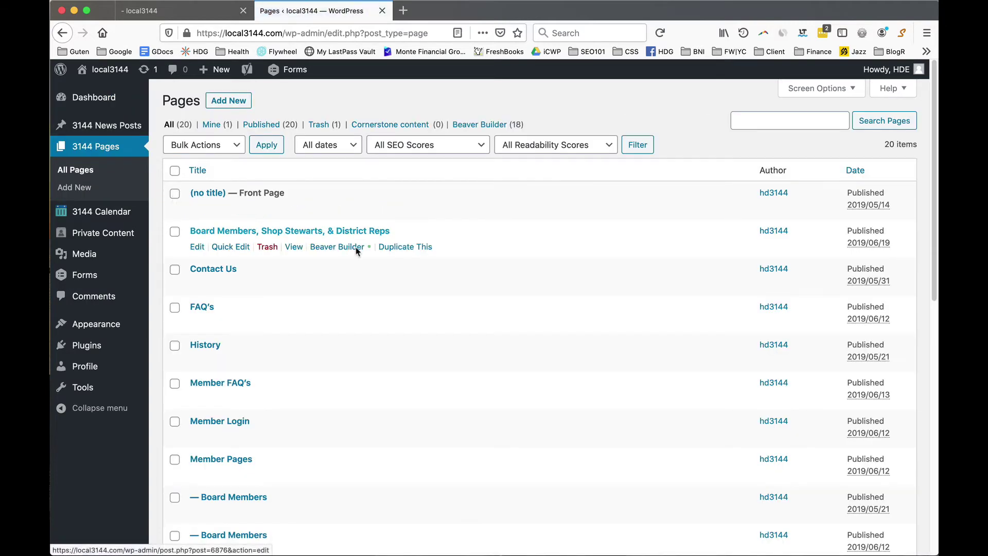
pyautogui.scroll(-1, 393, 259)
pyautogui.scroll(-10, 393, 259)
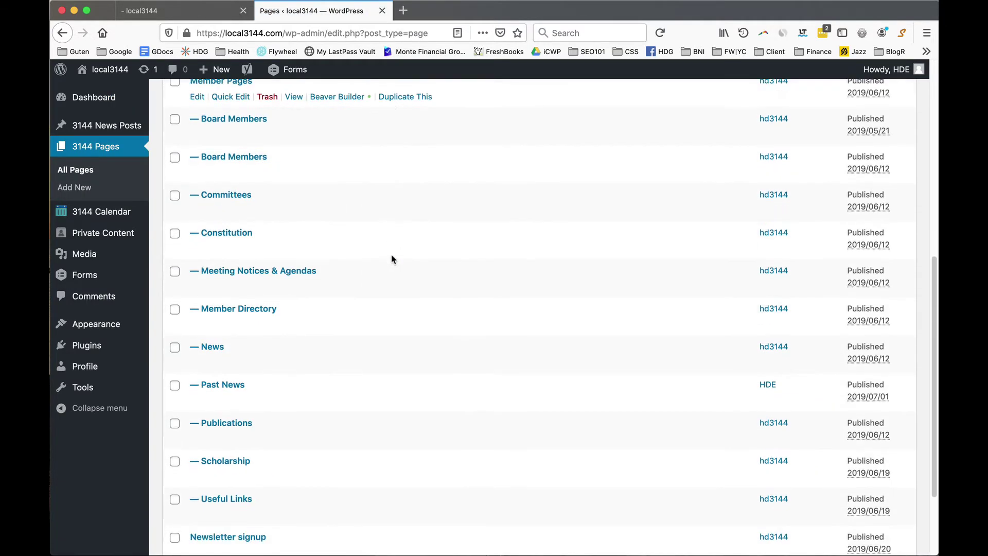
pyautogui.scroll(10, 393, 259)
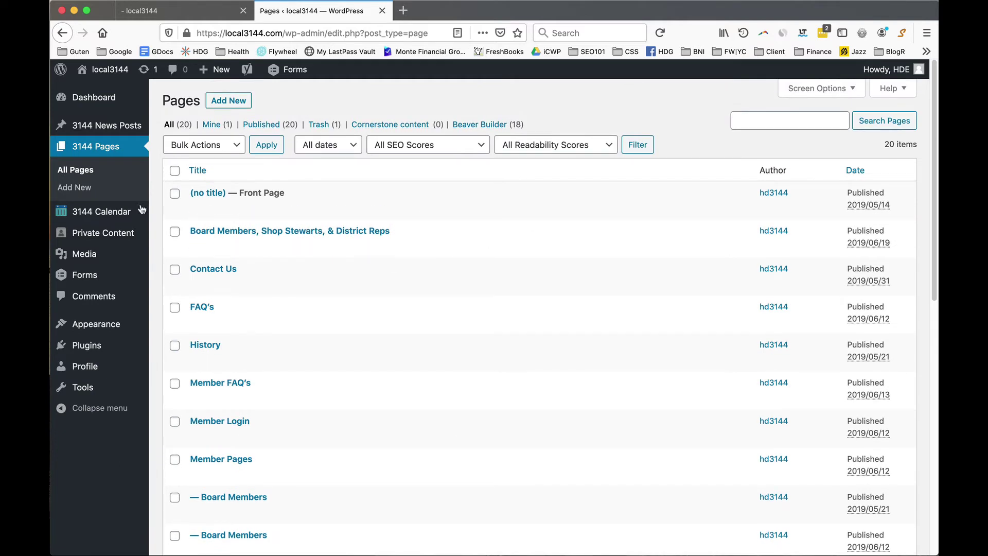
# - From the list of all 3144 calendar events, open a blank new event and review its entry form, including date and time
pyautogui.moveTo(116, 217)
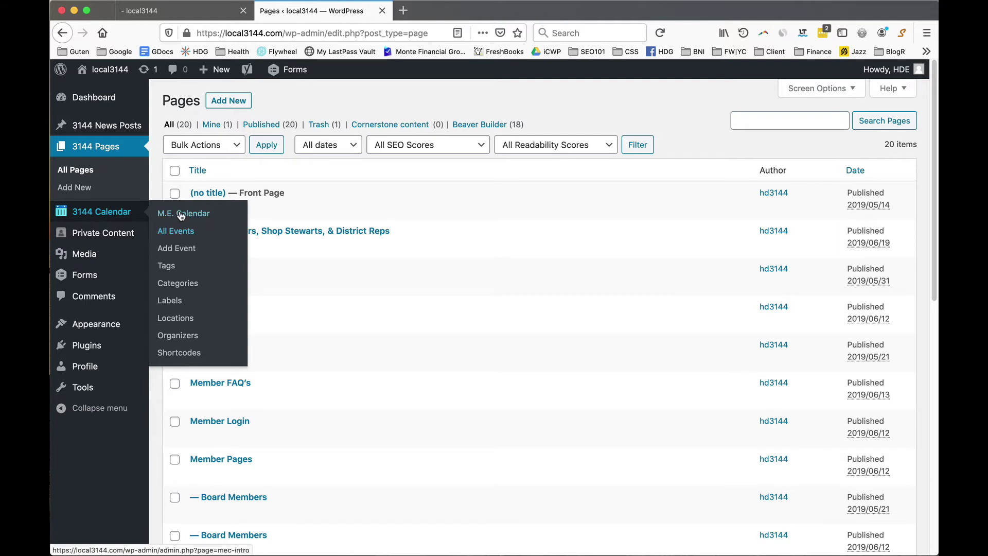
pyautogui.click(179, 233)
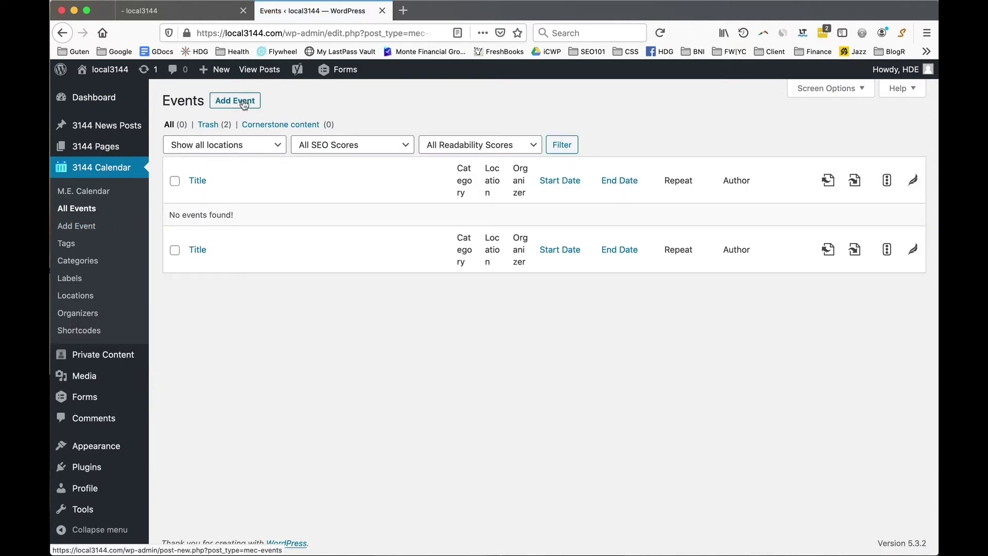
pyautogui.click(244, 103)
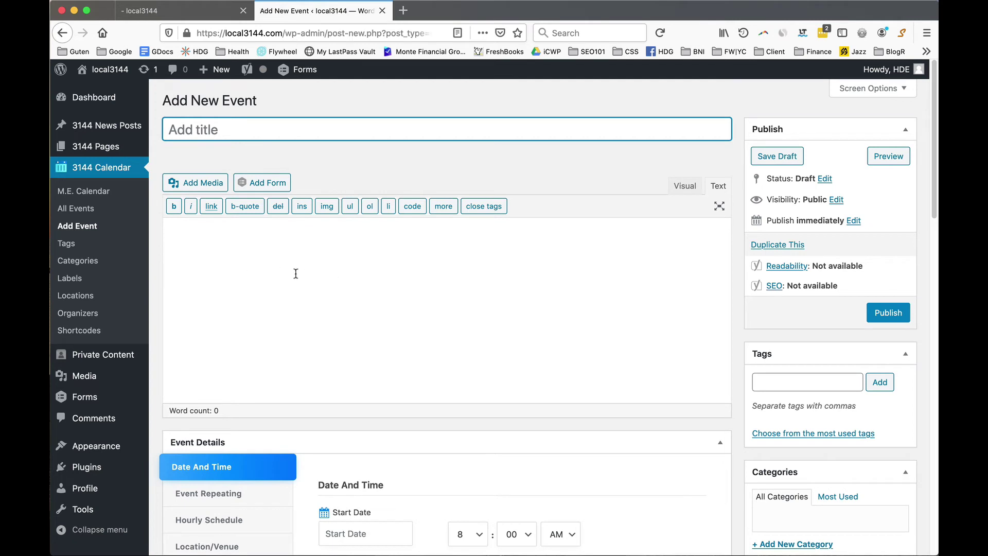
pyautogui.scroll(-5, 296, 273)
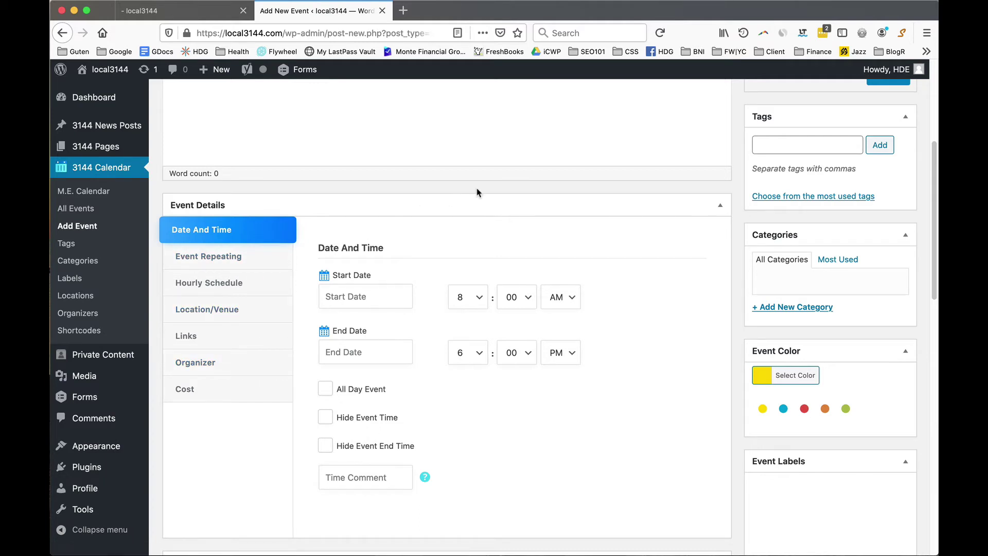
pyautogui.scroll(1, 542, 212)
pyautogui.scroll(5, 542, 213)
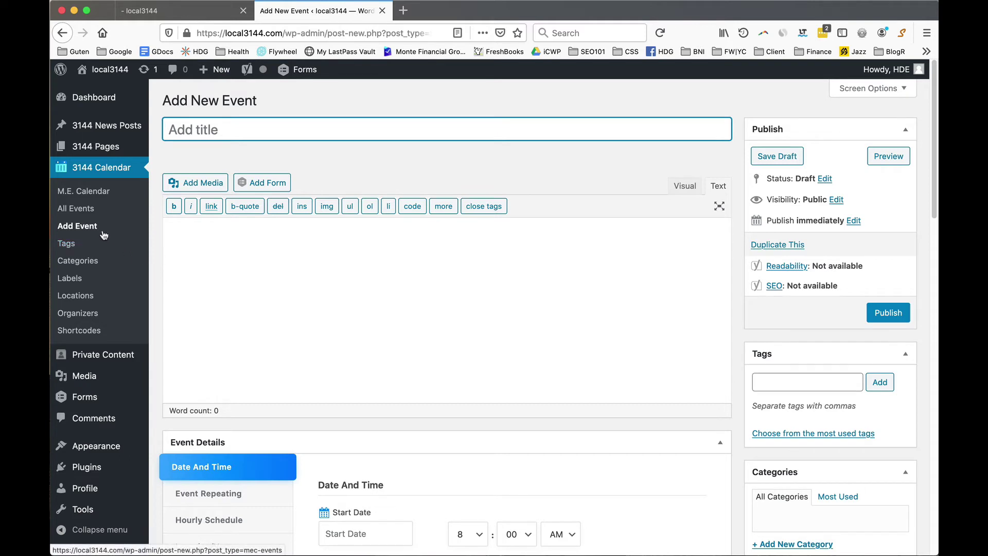
# - Open the media library and look through the uploaded images and scholarship documents
pyautogui.moveTo(123, 359)
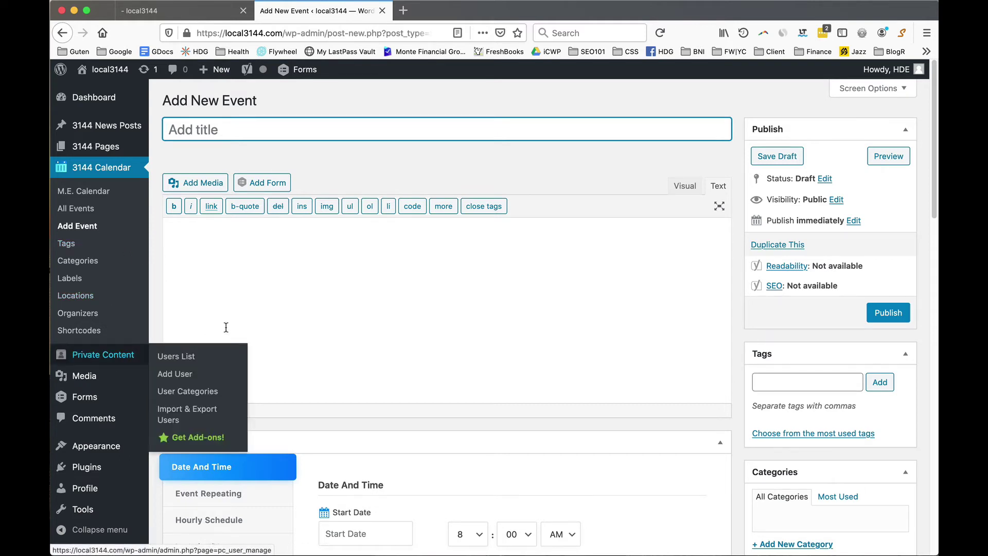
pyautogui.click(85, 378)
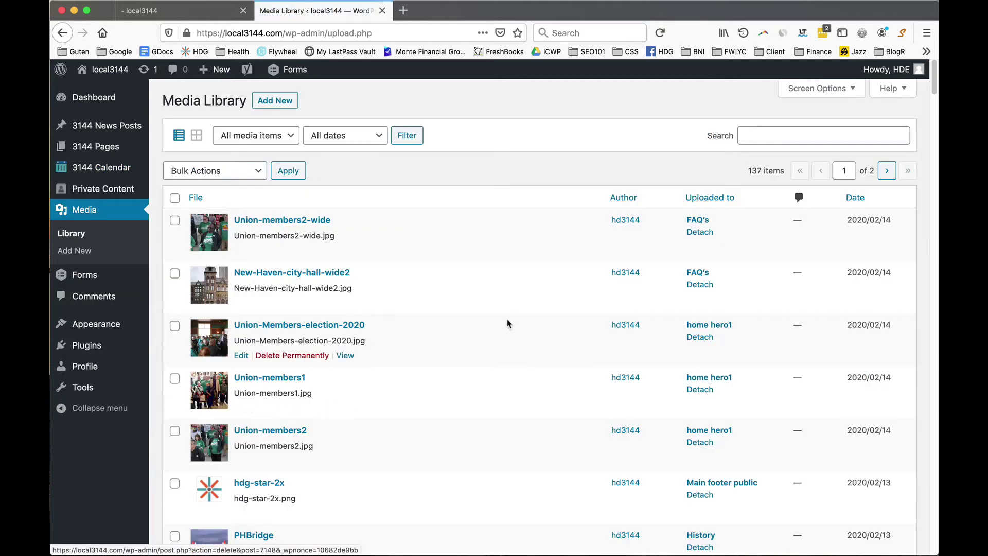
pyautogui.scroll(-5, 540, 296)
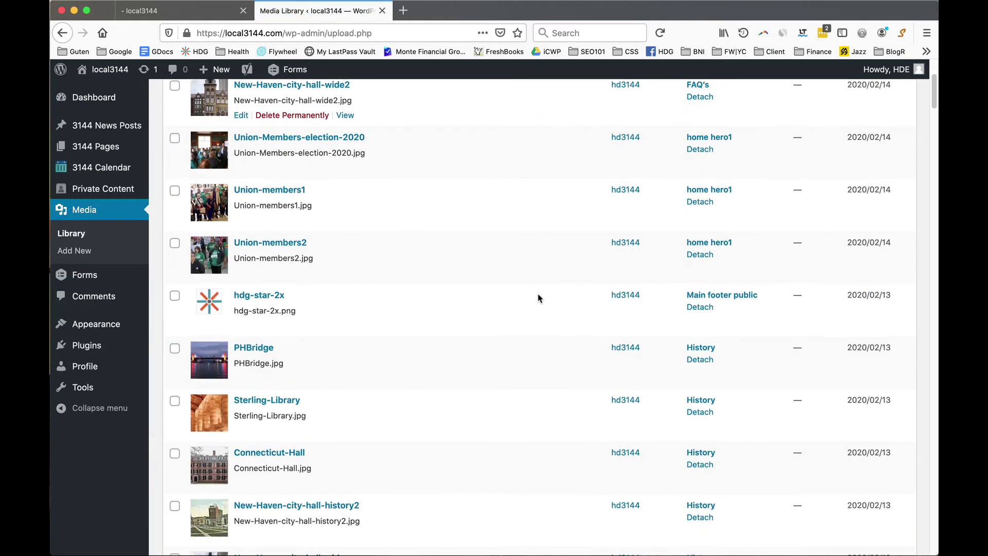
pyautogui.scroll(-14, 539, 297)
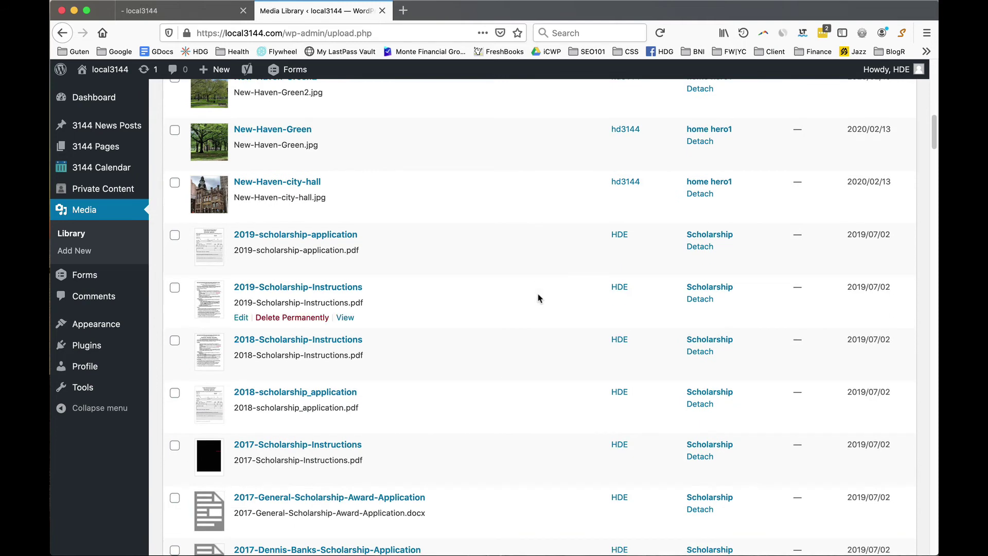
pyautogui.scroll(-1, 539, 298)
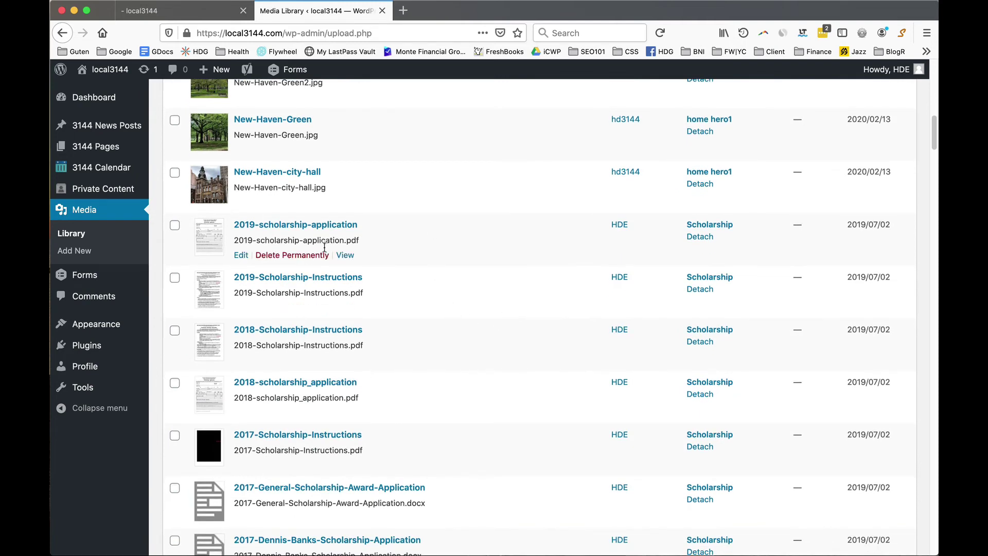
pyautogui.scroll(-5, 334, 340)
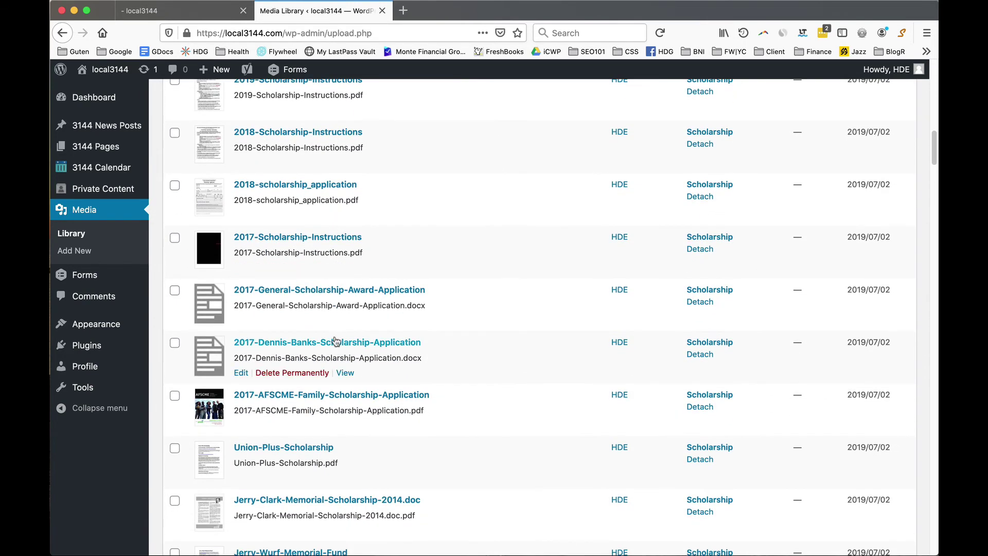
# - Look through the scholarship documents in the media library and open the details of 2017-AFSCME-Family-Scholarship-Application
pyautogui.scroll(-10, 335, 341)
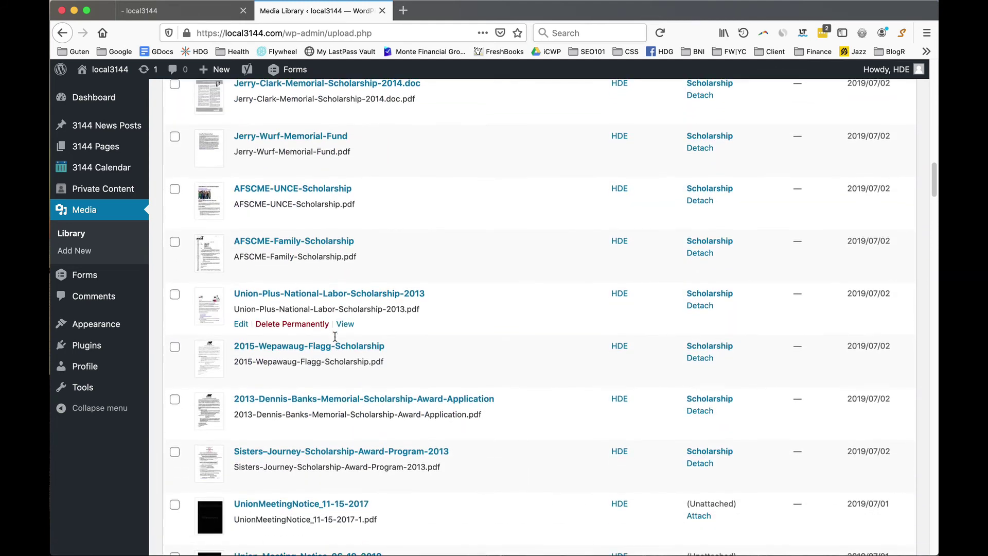
pyautogui.scroll(-4, 335, 337)
pyautogui.scroll(14, 336, 339)
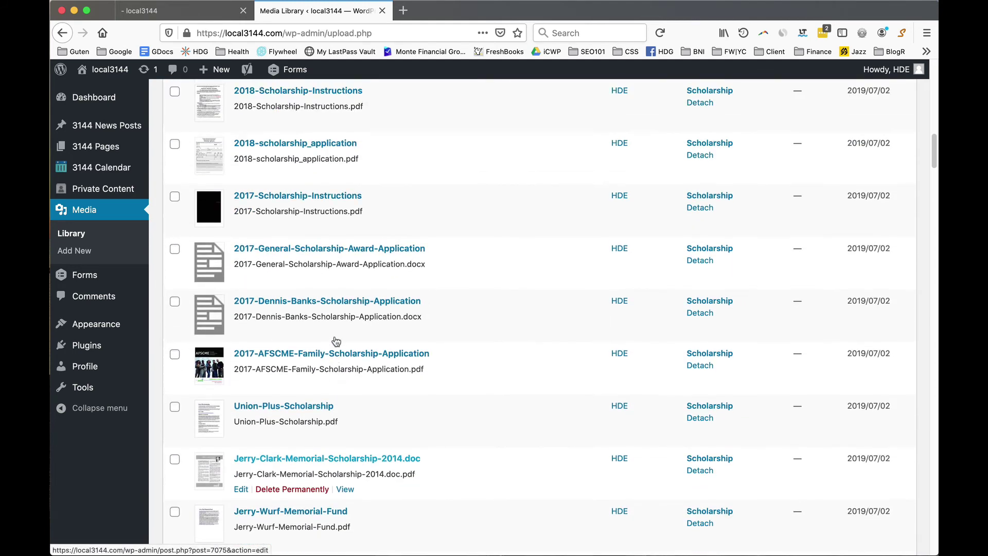
pyautogui.scroll(3, 335, 341)
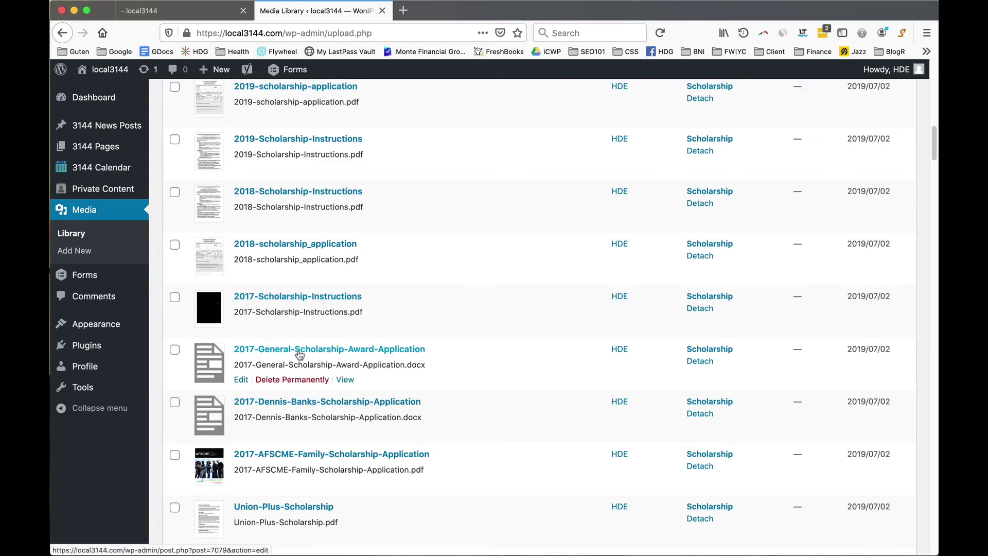
pyautogui.click(279, 455)
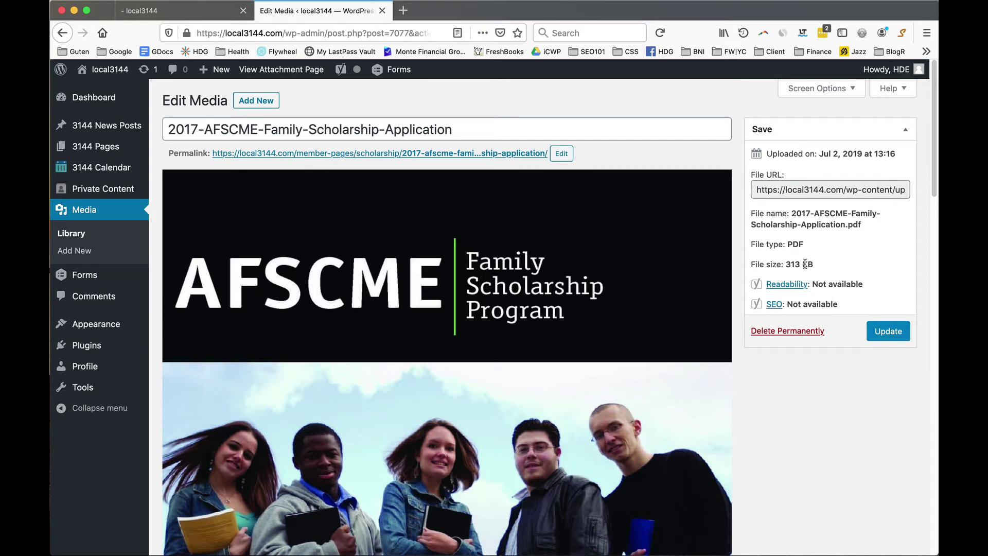
# - Open the site's navigation menu editor and review the structure of the main menu, including the Member Pages sub items
pyautogui.moveTo(103, 105)
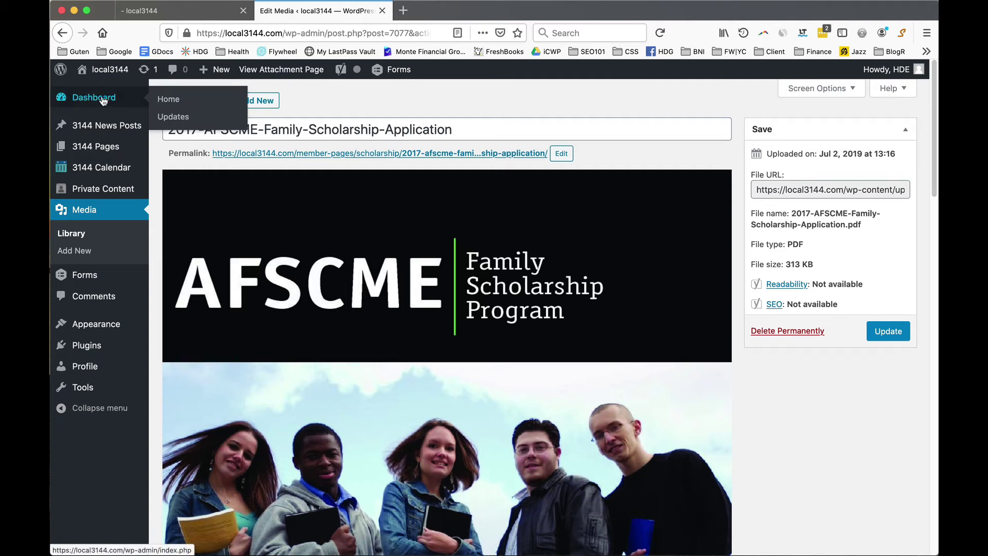
pyautogui.moveTo(106, 327)
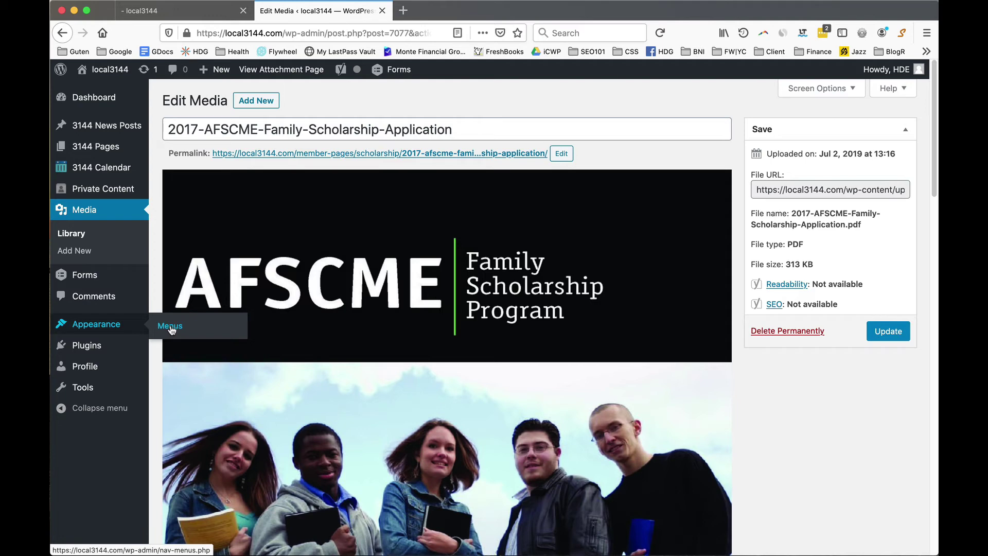
pyautogui.click(170, 326)
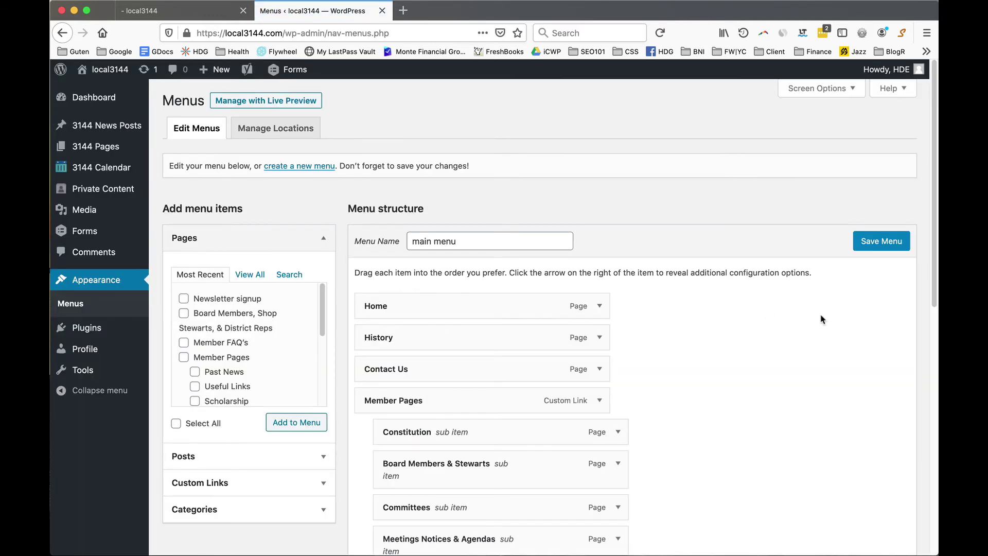
pyautogui.scroll(-2, 822, 319)
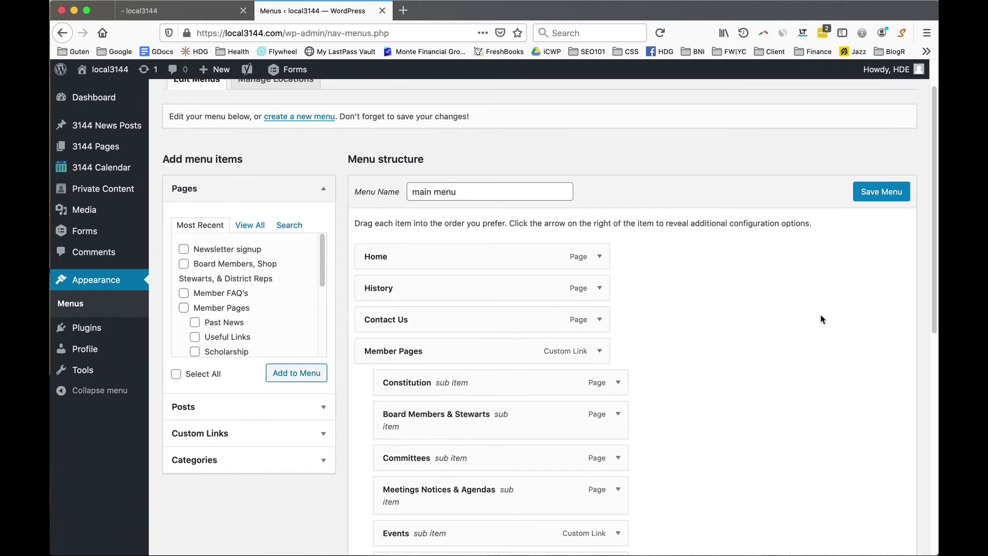
pyautogui.scroll(-8, 822, 319)
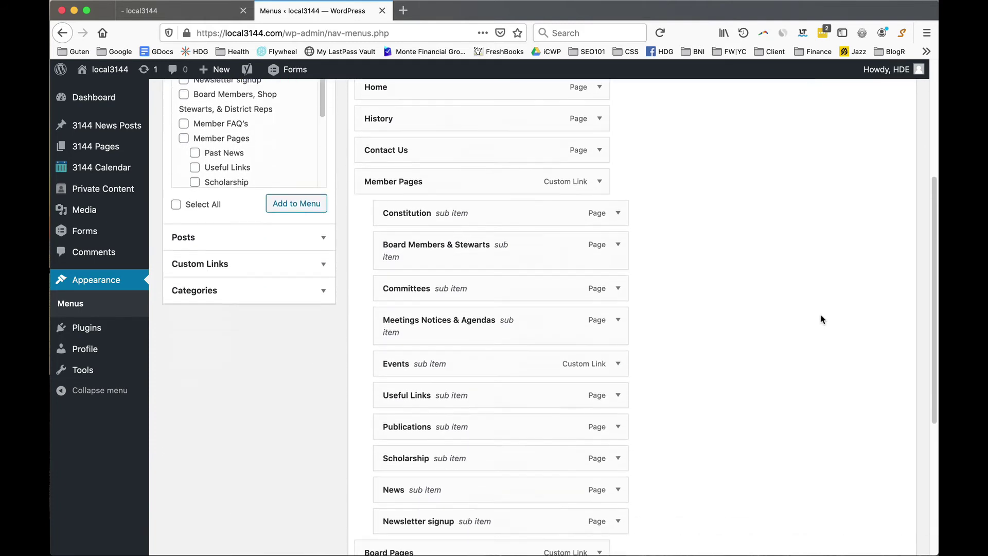
pyautogui.scroll(-3, 822, 319)
pyautogui.scroll(10, 821, 319)
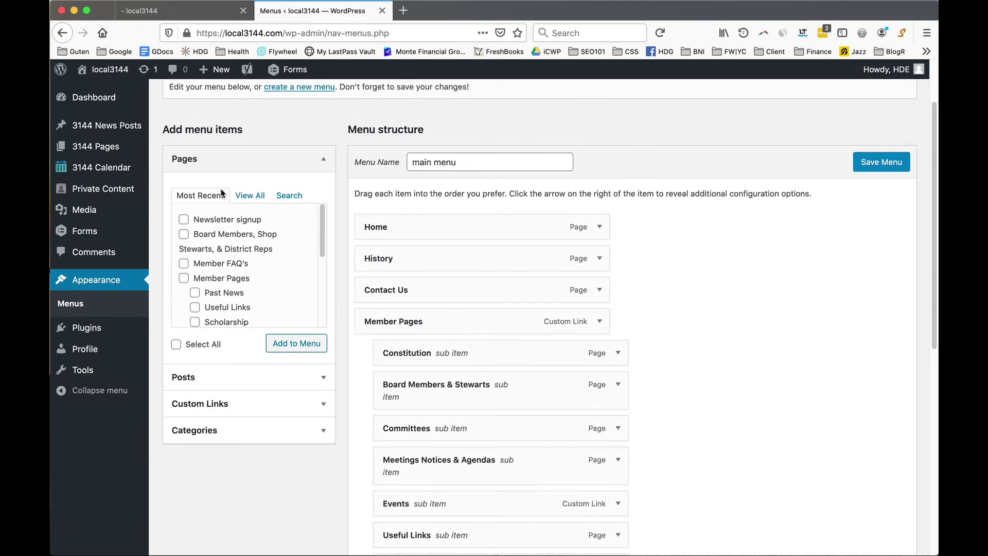
# - Add the Contact Us page from the full page list to the main menu and place the new item directly below History
pyautogui.click(257, 200)
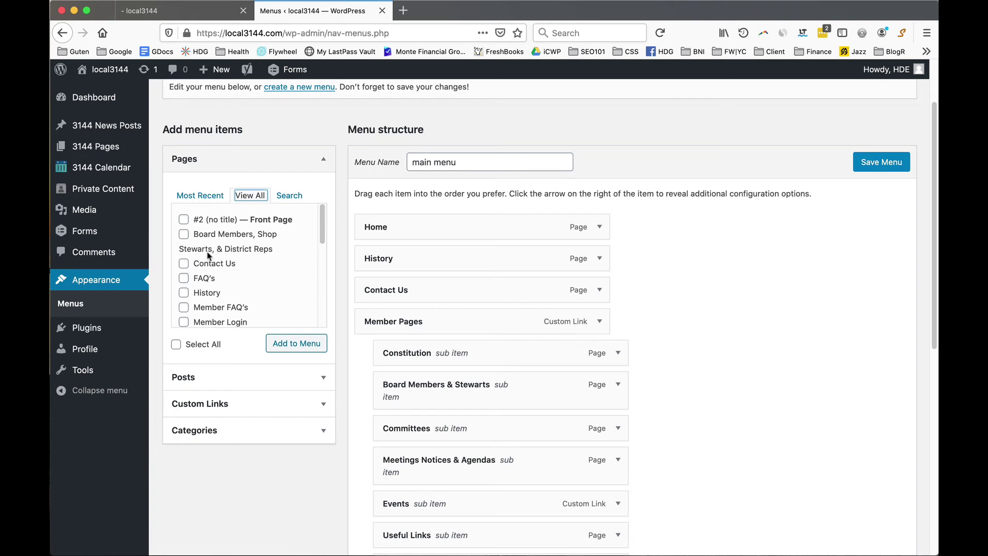
pyautogui.click(185, 265)
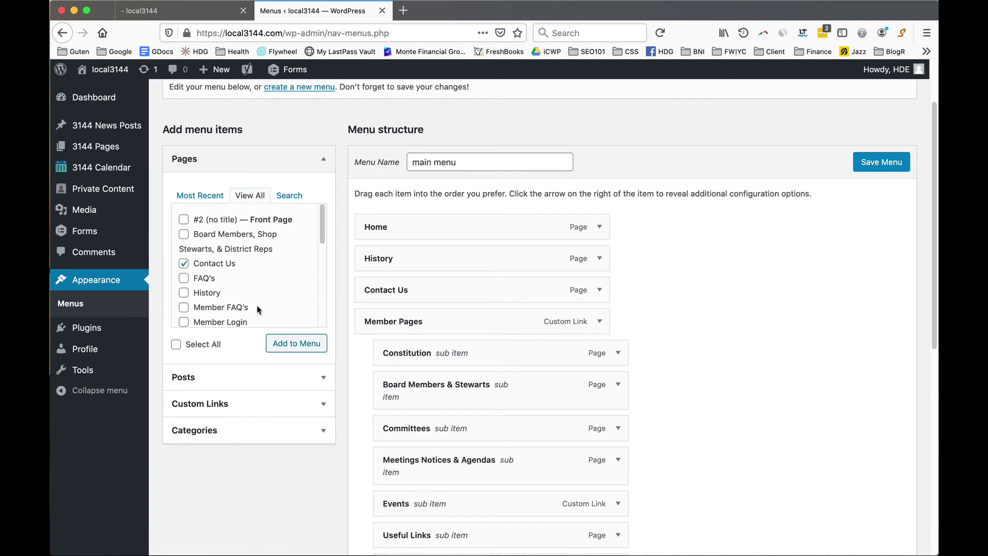
pyautogui.click(292, 349)
pyautogui.scroll(-1, 791, 363)
pyautogui.scroll(-10, 792, 363)
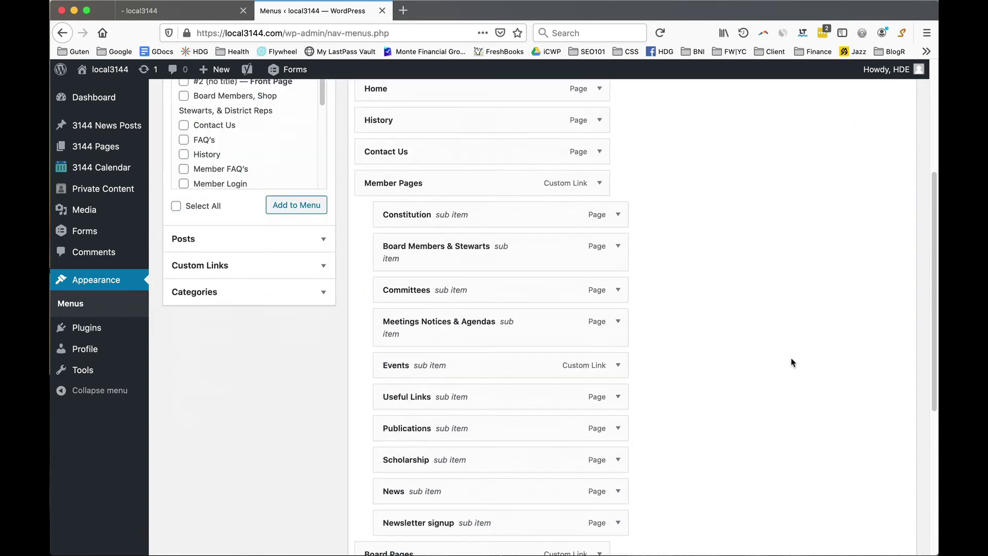
pyautogui.moveTo(421, 378); pyautogui.dragTo(443, 119)
pyautogui.moveTo(448, 315); pyautogui.dragTo(417, 332)
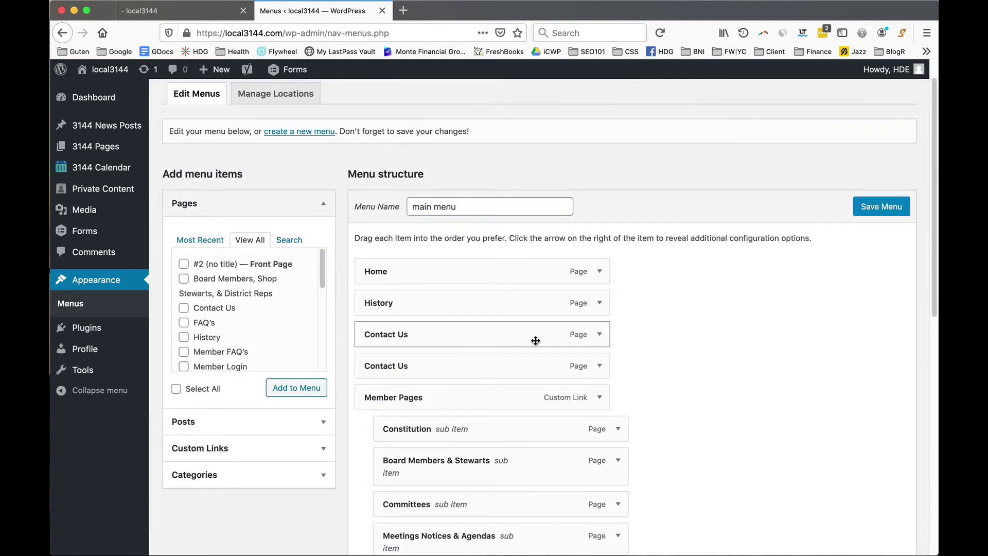
# - Remove the extra Contact Us item directly below History from the main menu
pyautogui.click(599, 334)
pyautogui.click(376, 487)
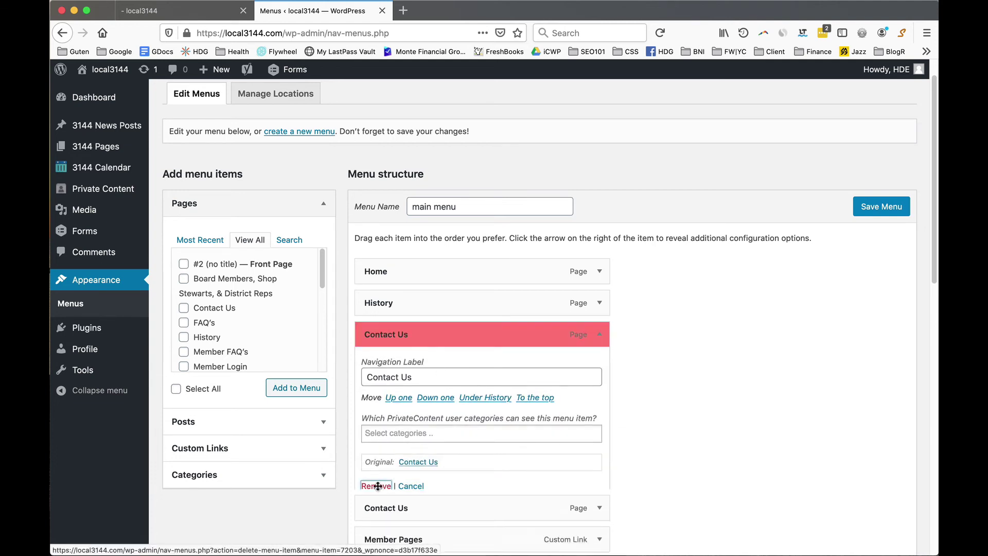
pyautogui.scroll(-1, 752, 327)
pyautogui.scroll(-3, 751, 327)
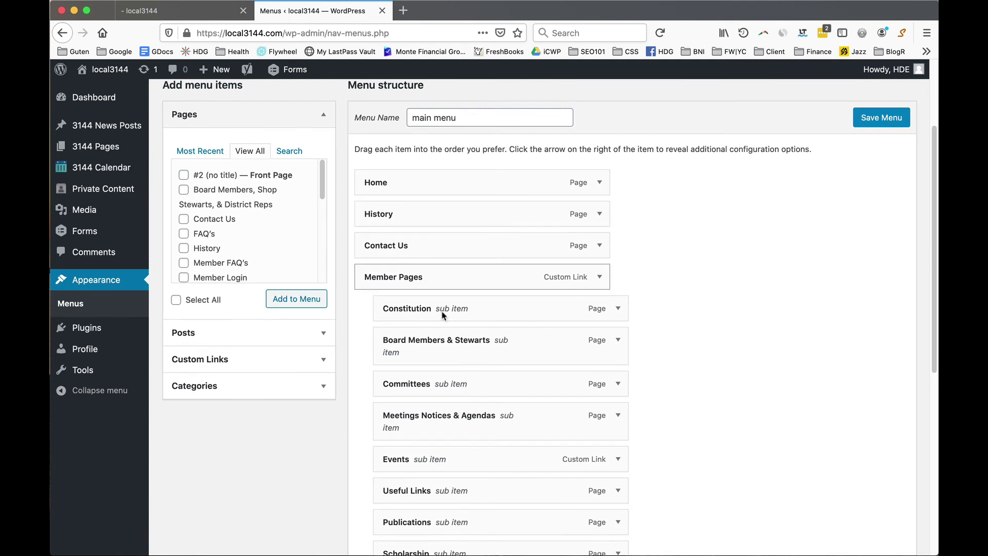
pyautogui.moveTo(431, 276)
pyautogui.mouseDown()
pyautogui.moveTo(446, 236)
pyautogui.moveTo(431, 284)
pyautogui.moveTo(431, 274)
pyautogui.mouseUp()
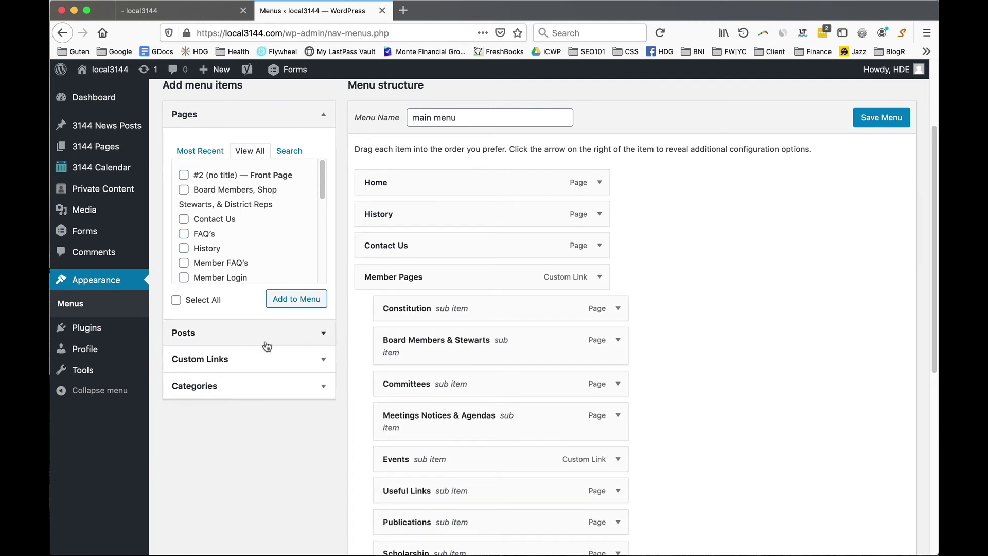
# - Leave the menu editor without saving, open the Contact Local 3144 form for editing and review its fields
pyautogui.scroll(3, 774, 322)
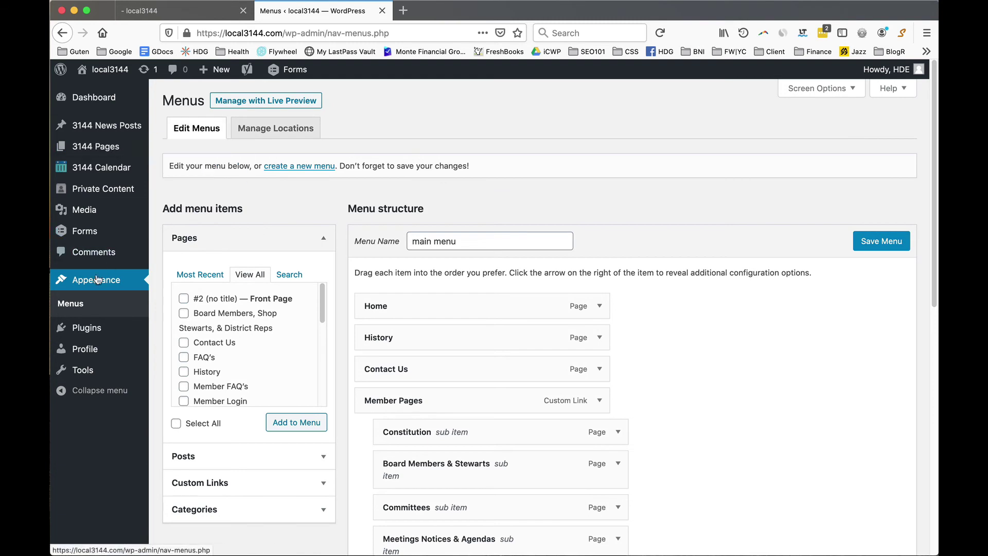
pyautogui.moveTo(93, 231)
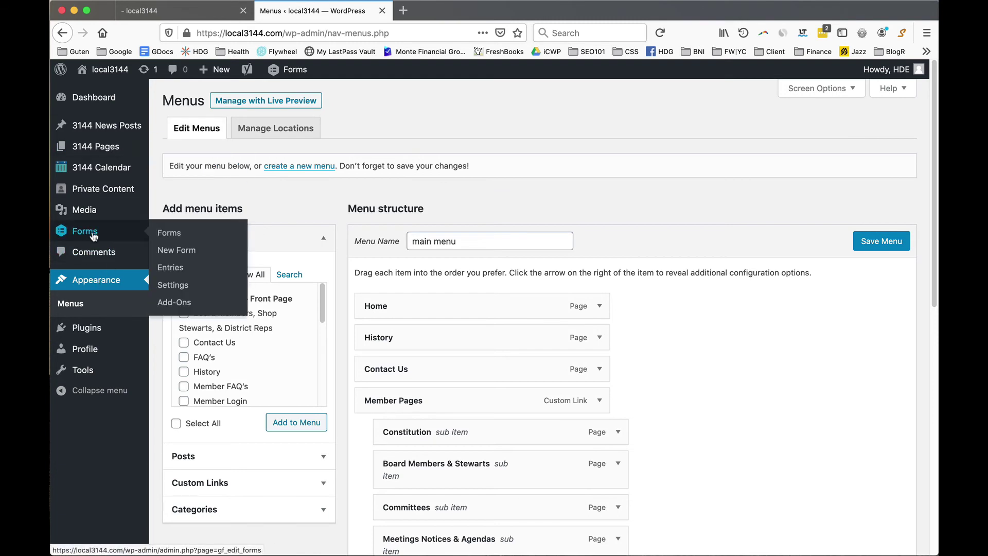
pyautogui.click(171, 236)
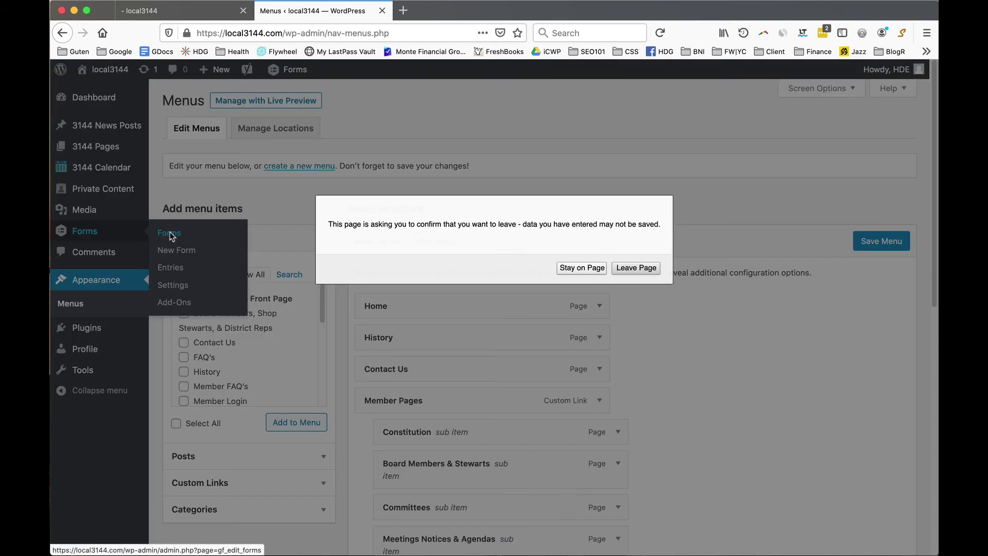
pyautogui.click(629, 270)
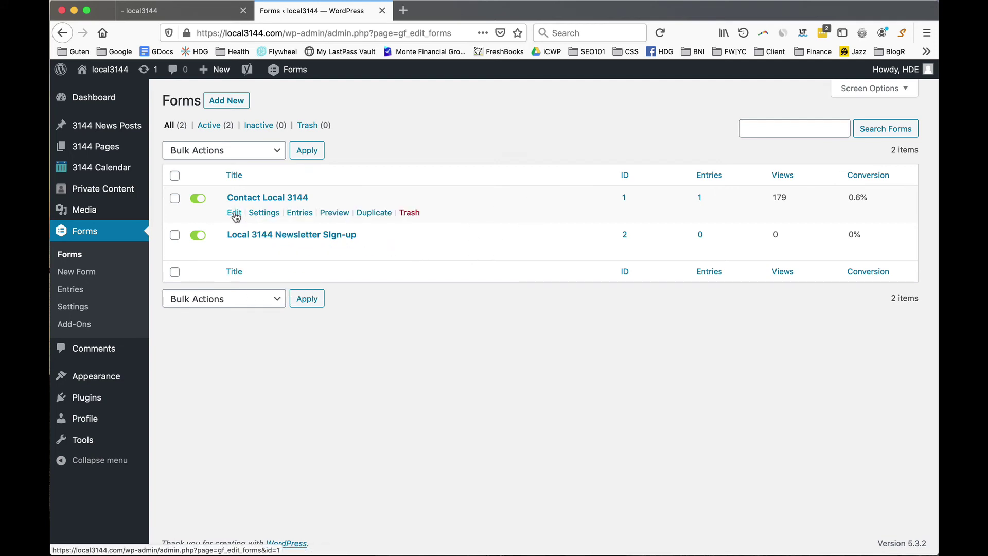
pyautogui.click(235, 213)
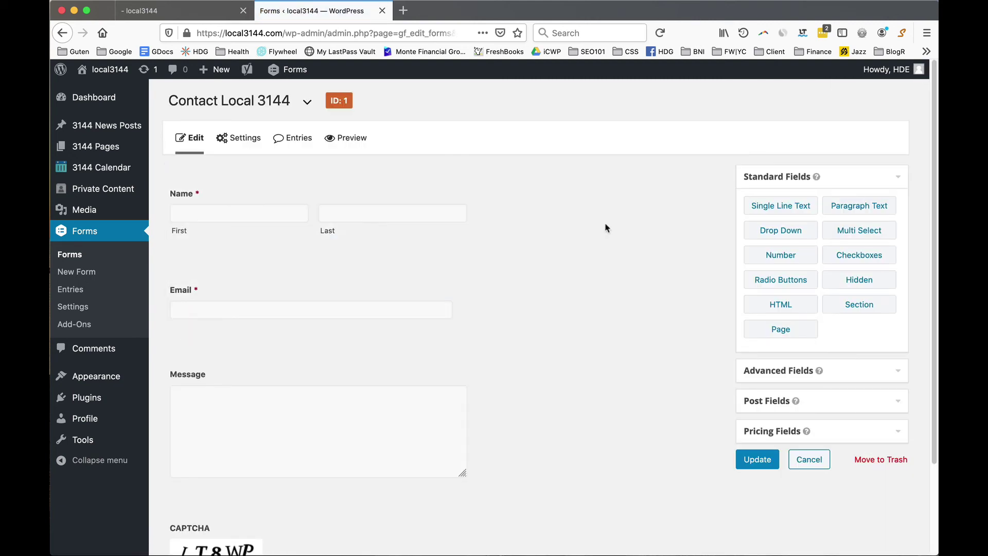
pyautogui.scroll(-3, 588, 368)
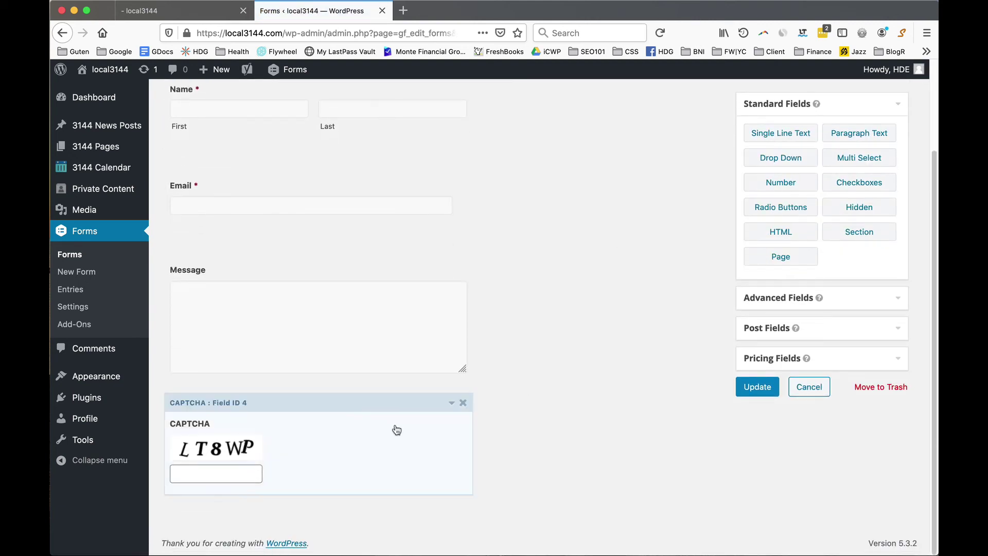
pyautogui.scroll(3, 578, 367)
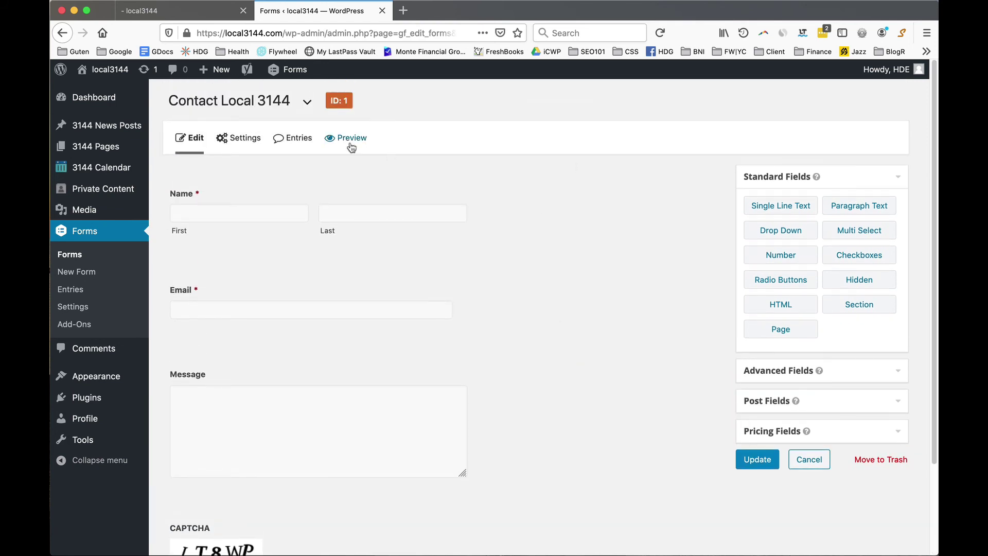
# - Open the Local 3144 Contact Form notification of the contact form for editing
pyautogui.moveTo(245, 143)
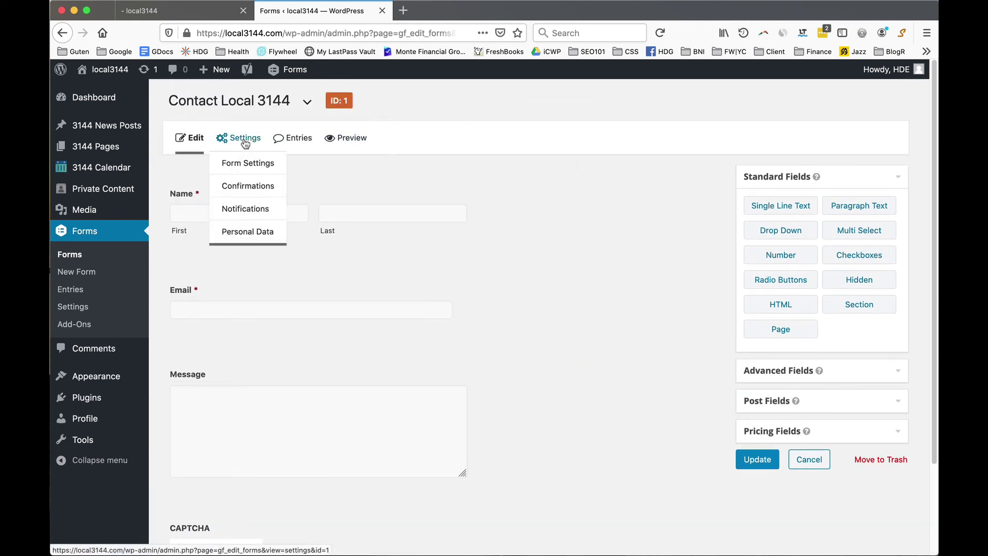
pyautogui.click(255, 209)
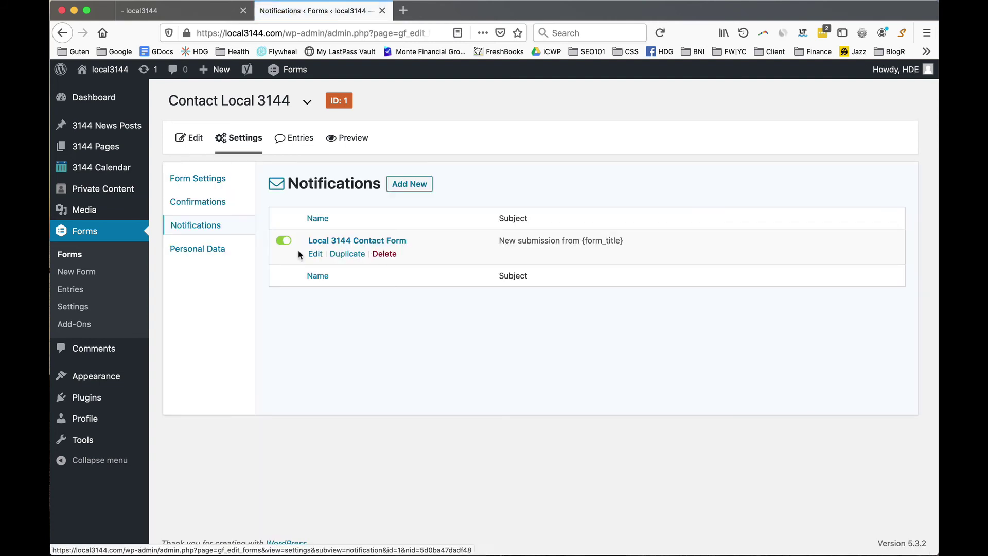
pyautogui.click(314, 255)
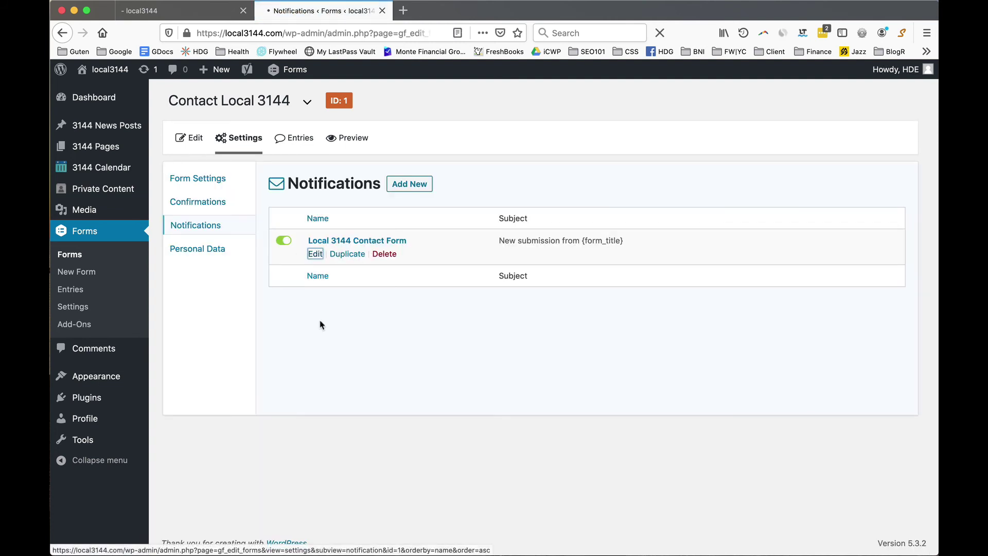
pyautogui.scroll(-3, 360, 393)
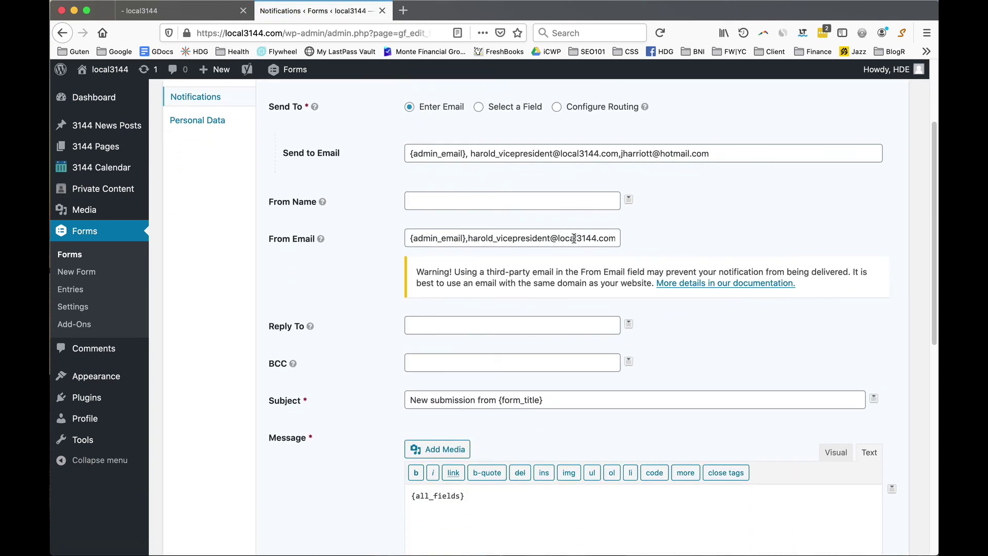
# - Delete the {admin_email} tag and its comma from the notification's From Email, leaving only the vice president's address, and save the notification
pyautogui.moveTo(574, 239); pyautogui.dragTo(621, 237)
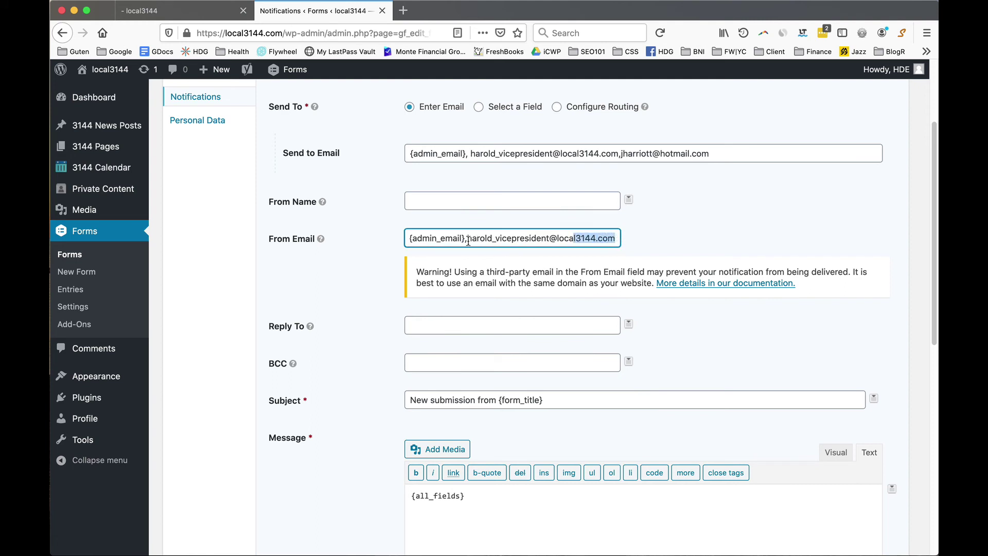
pyautogui.click(689, 235)
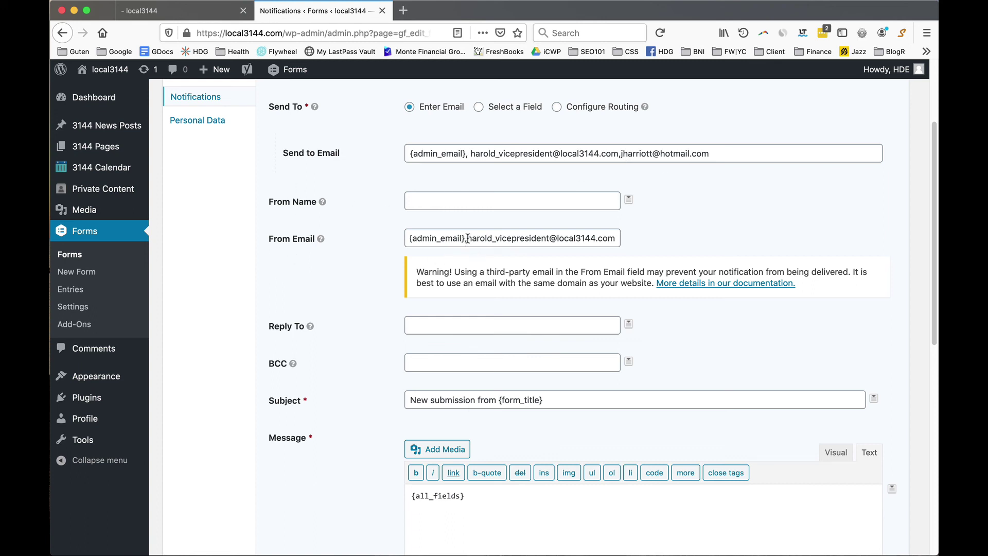
pyautogui.moveTo(467, 239); pyautogui.dragTo(386, 233)
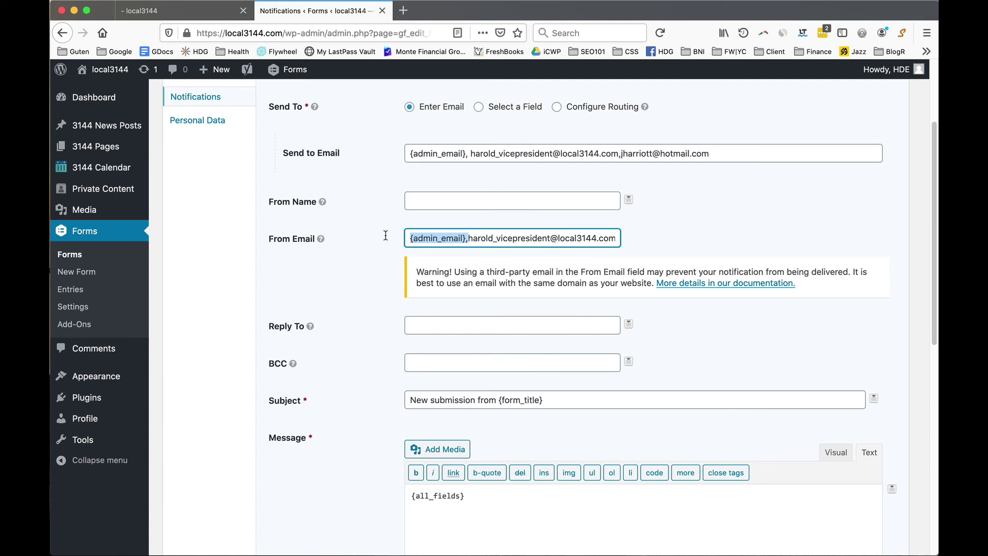
pyautogui.press('BackSpace')
pyautogui.click(733, 219)
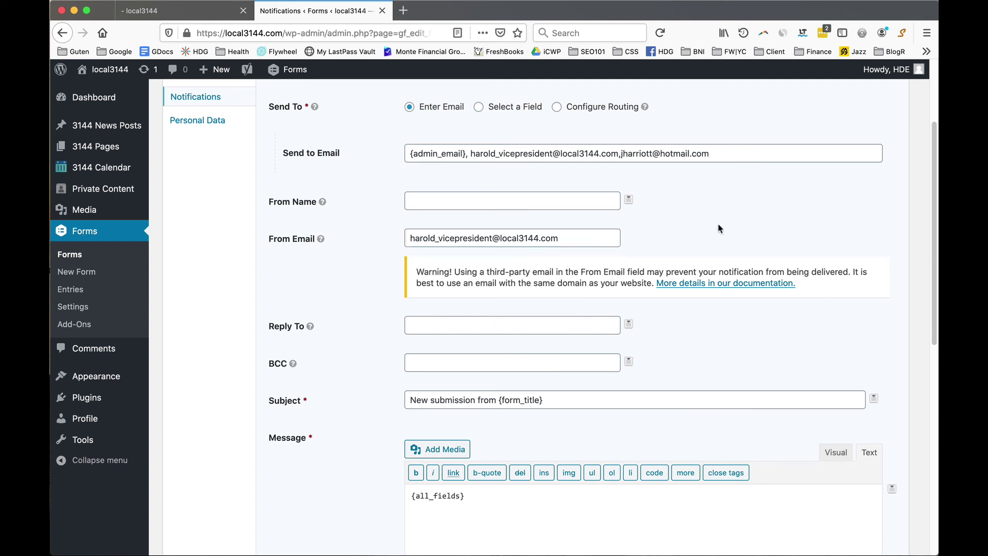
pyautogui.scroll(-3, 772, 223)
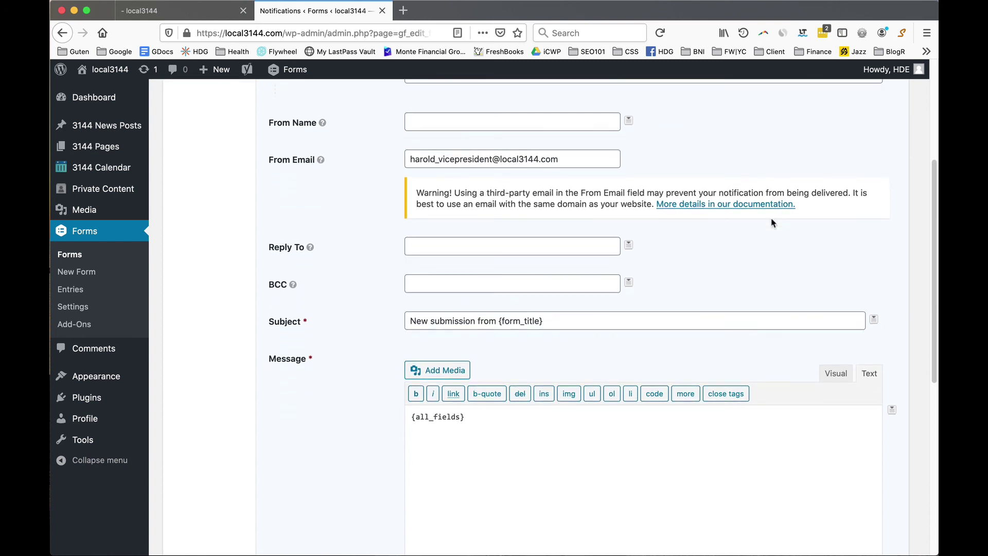
pyautogui.scroll(-10, 771, 223)
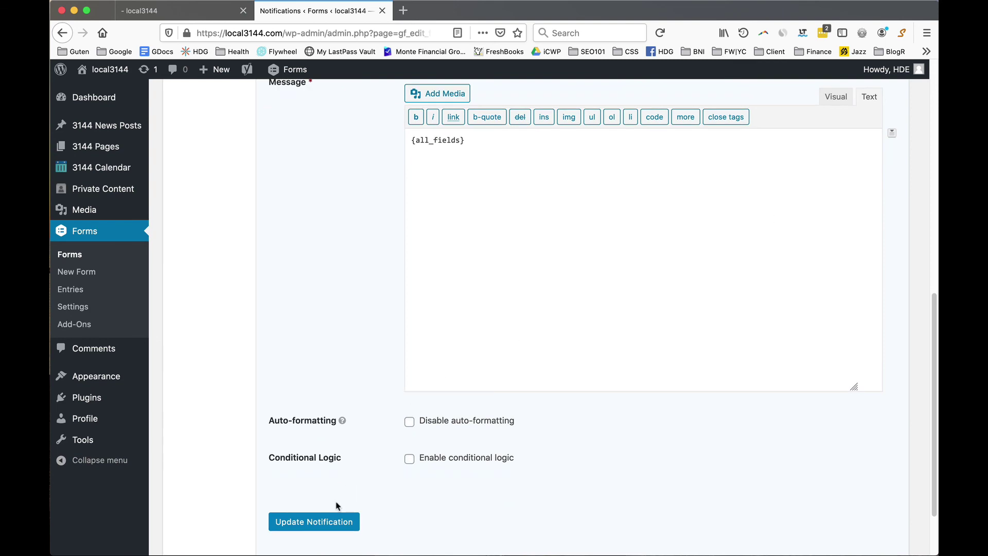
pyautogui.click(317, 523)
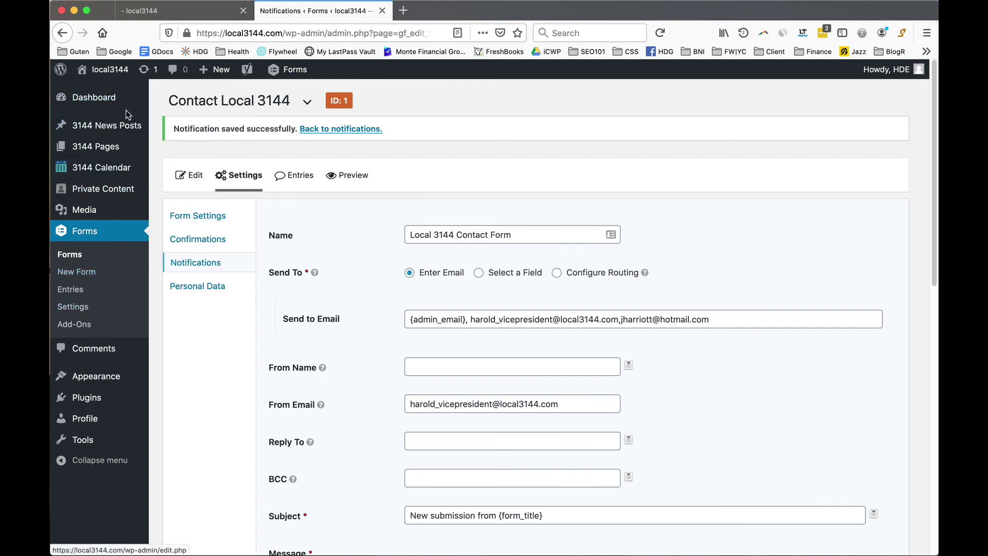
# - Visit the public front page of the local3144 site
pyautogui.moveTo(113, 73)
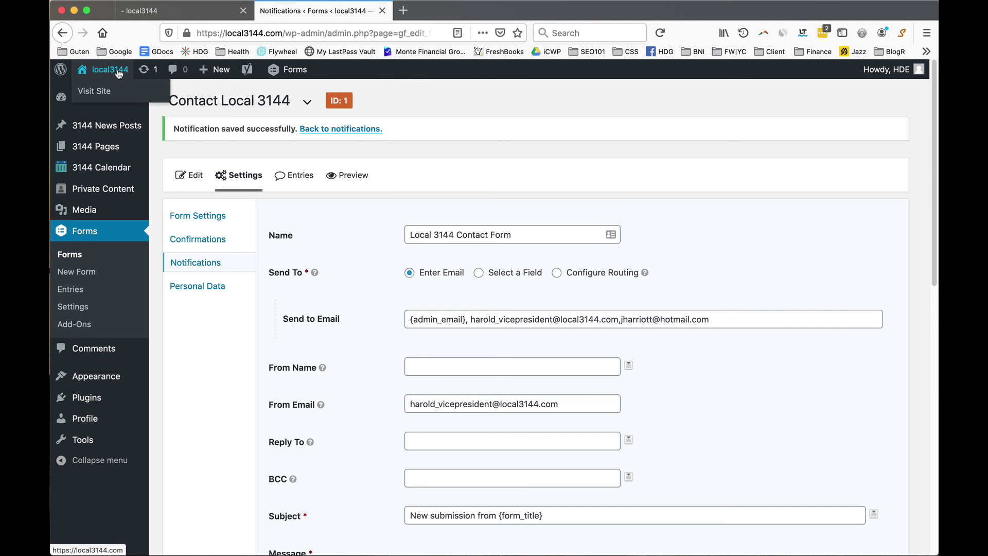
pyautogui.click(118, 73)
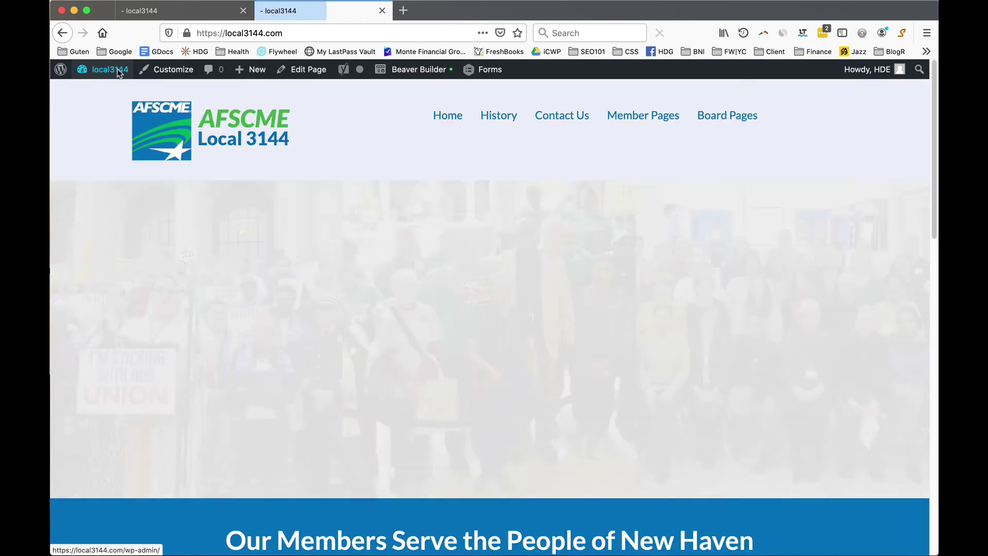